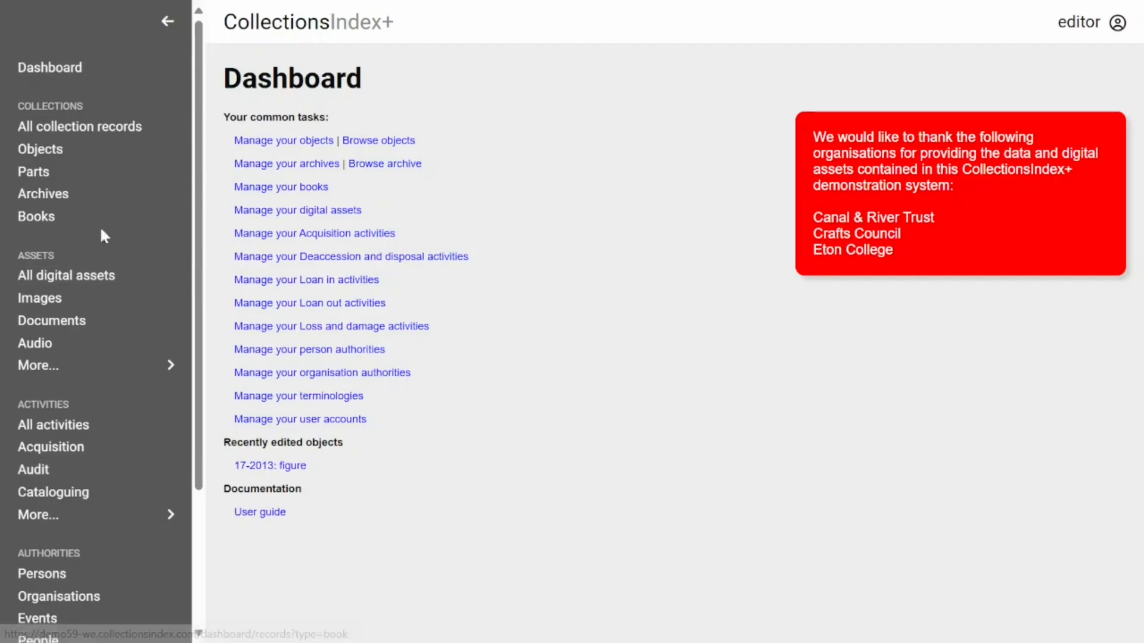
Open the Persons authority from the full list of authorities and display its advanced search form
scroll(116, 177, "down", 3)
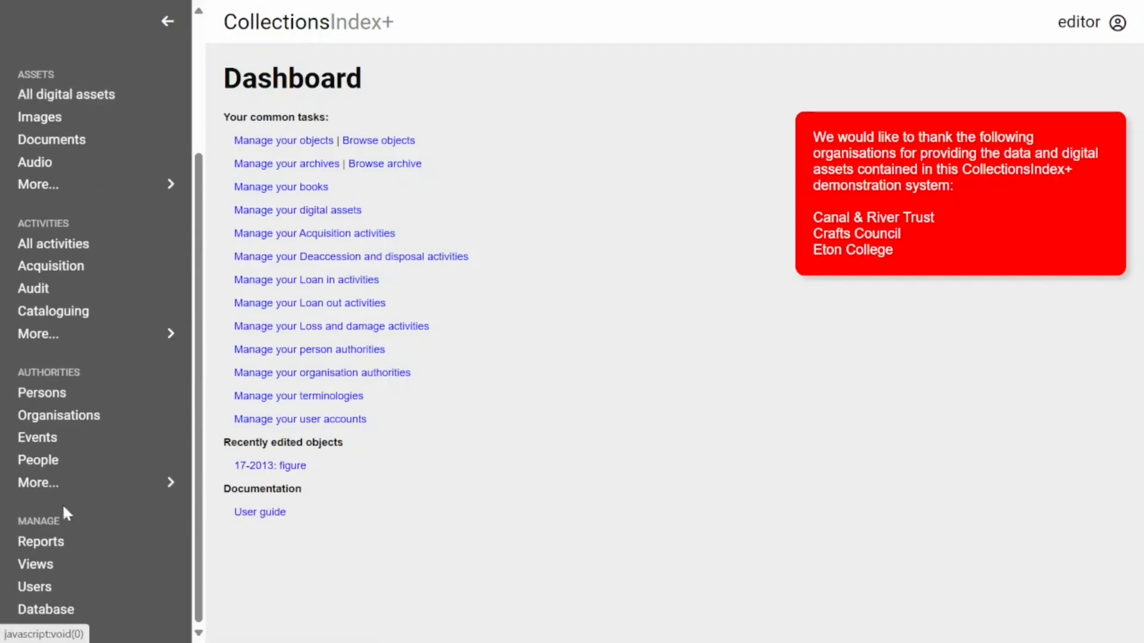
left_click(63, 484)
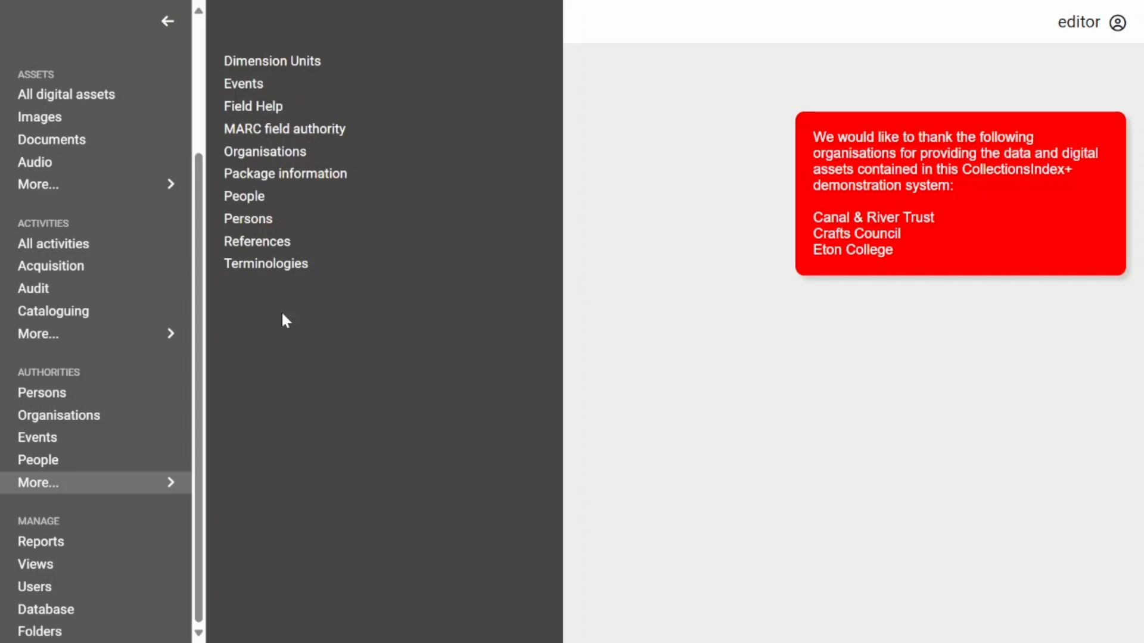
left_click(278, 232)
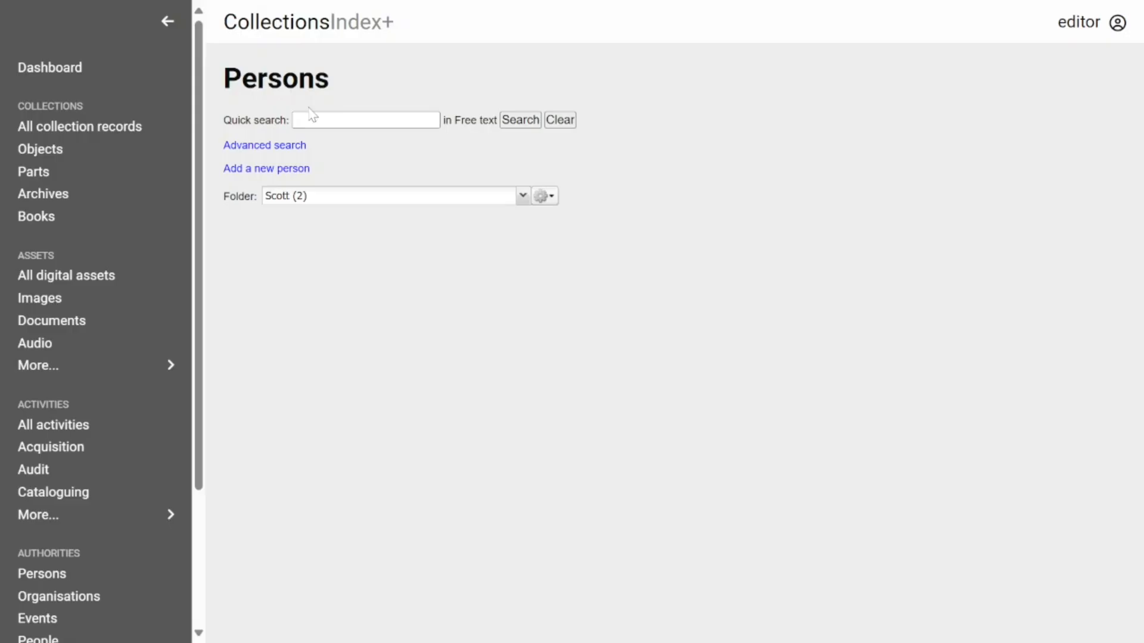
left_click(265, 147)
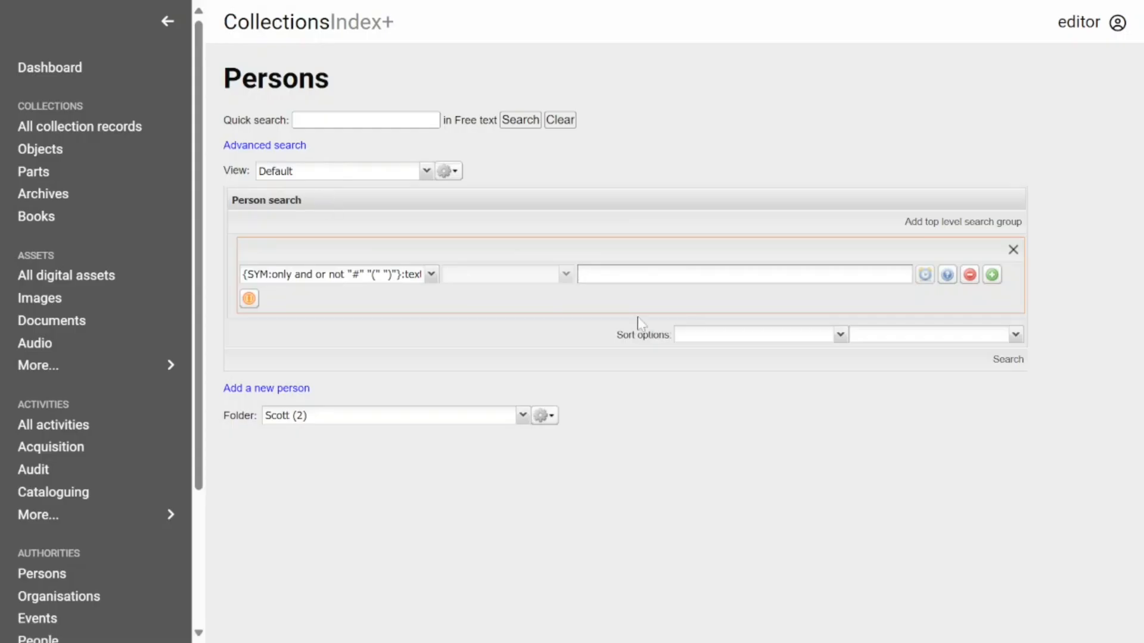
Search for persons whose Person's surname field contains the wanted surname
left_click(431, 274)
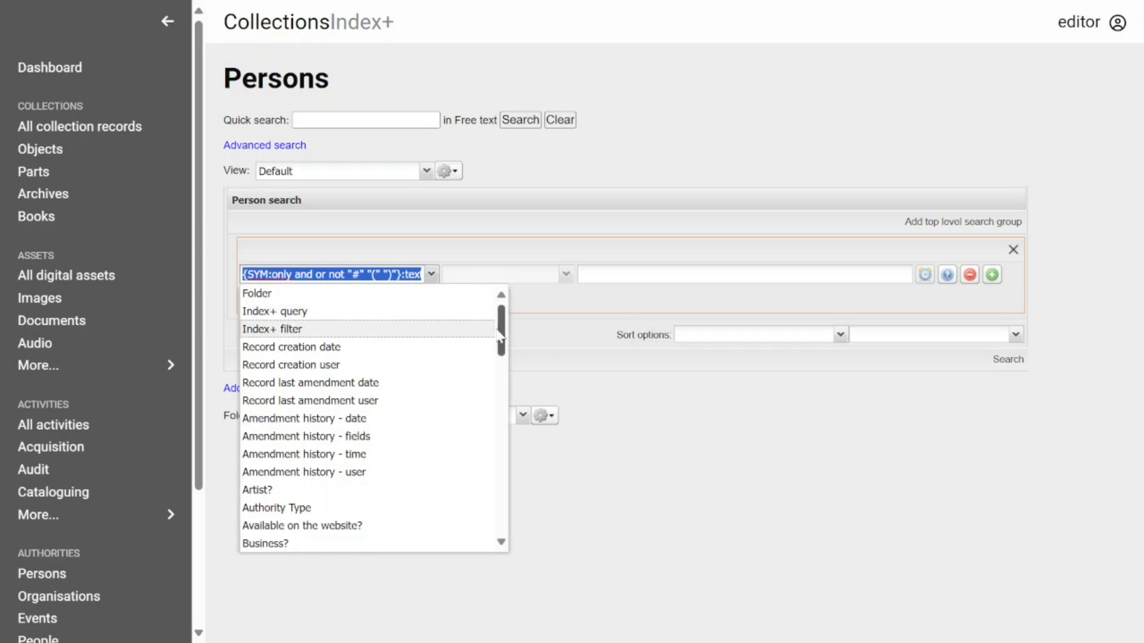
left_click_drag(500, 331, 520, 449)
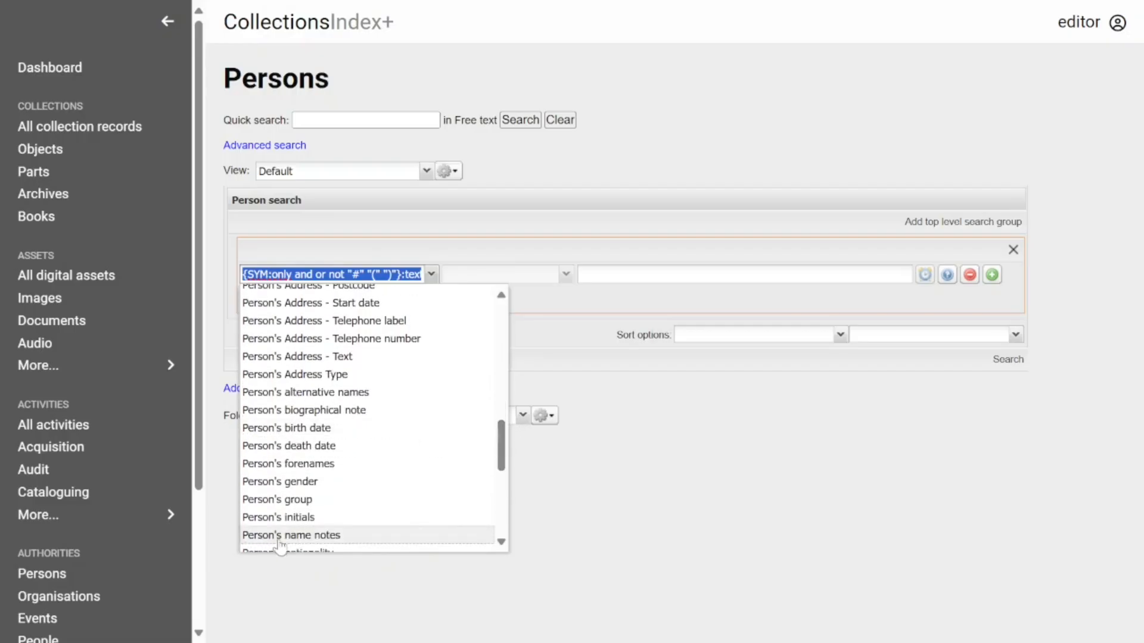
scroll(314, 427, "down", 2)
scroll(314, 427, "down", 3)
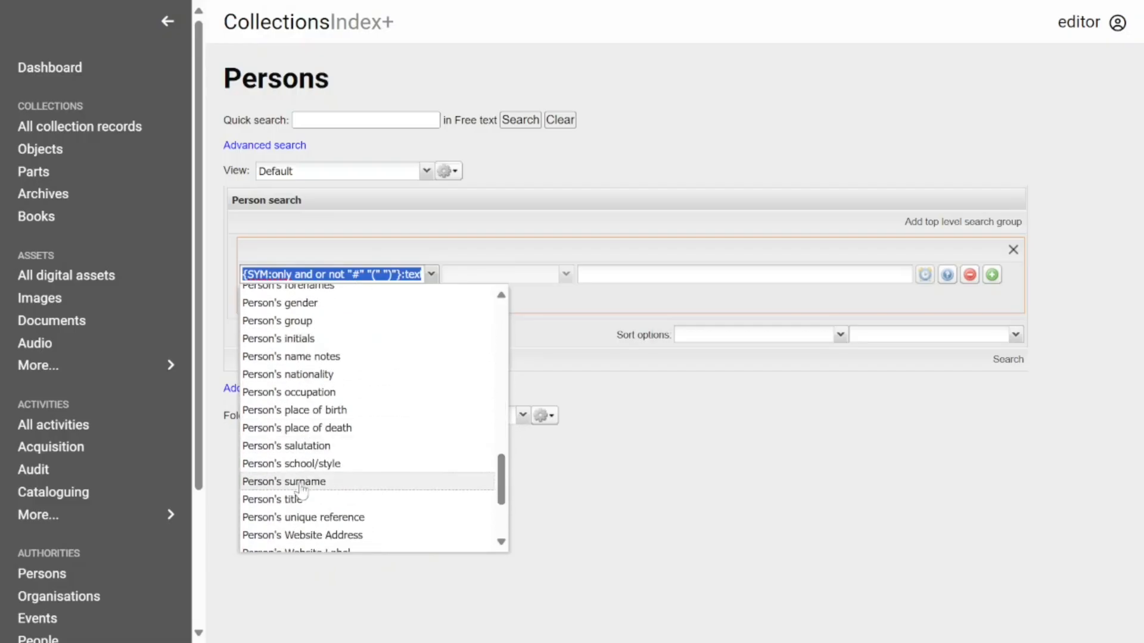
left_click(310, 408)
left_click(566, 274)
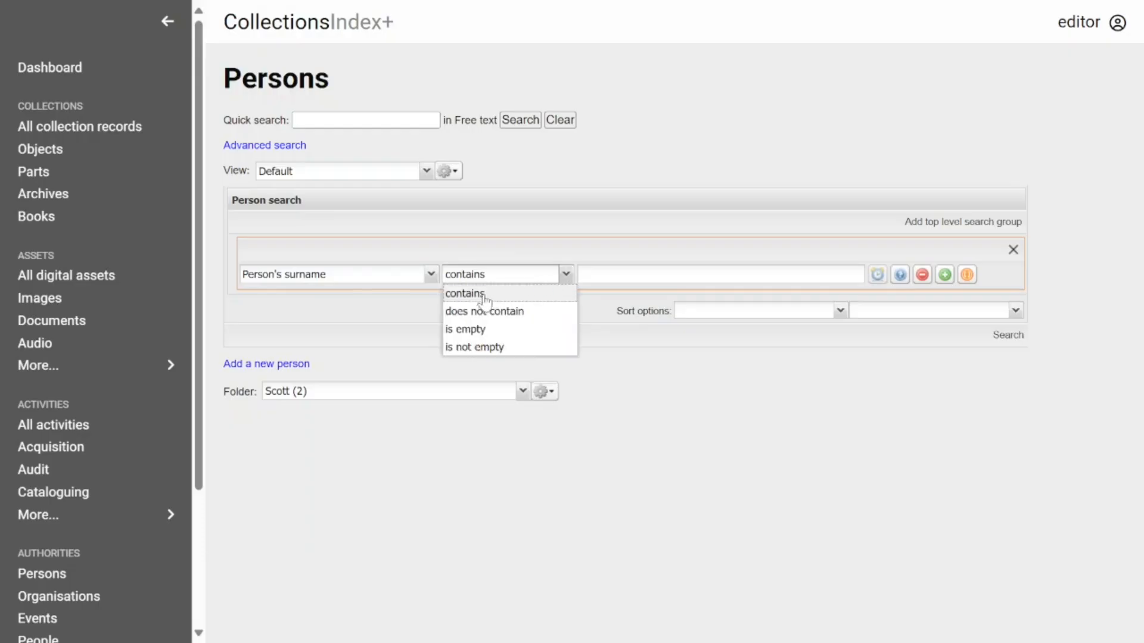
left_click(489, 296)
left_click(647, 276)
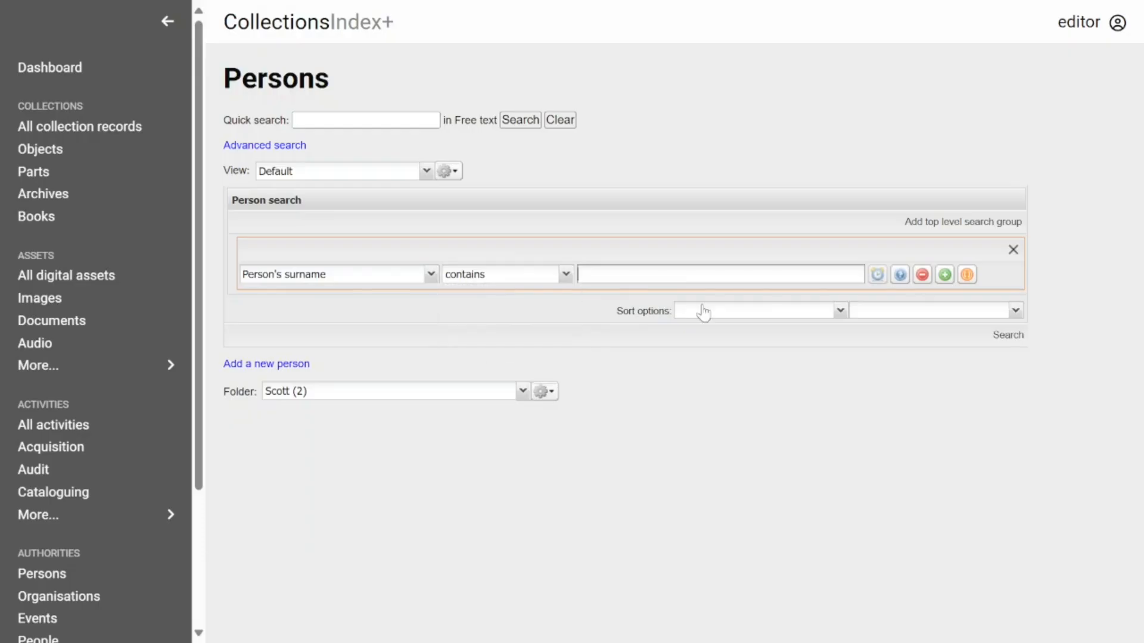
type("smith")
left_click(1008, 335)
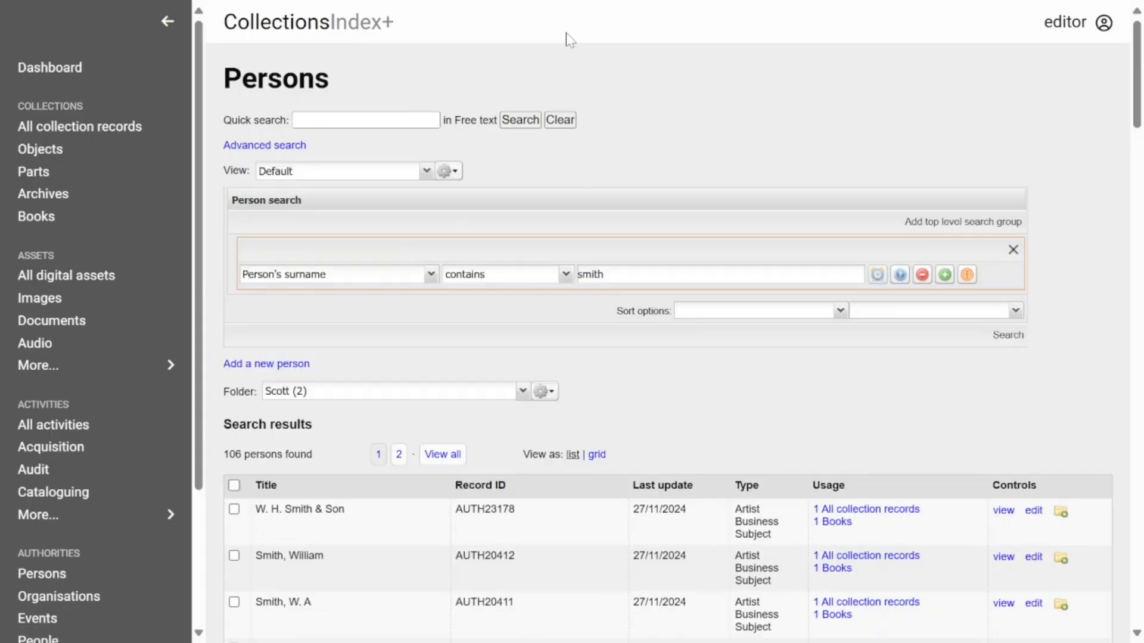
Make "Untitled folder" the current folder and add the first and third persons in the search results to it
scroll(529, 230, "down", 3)
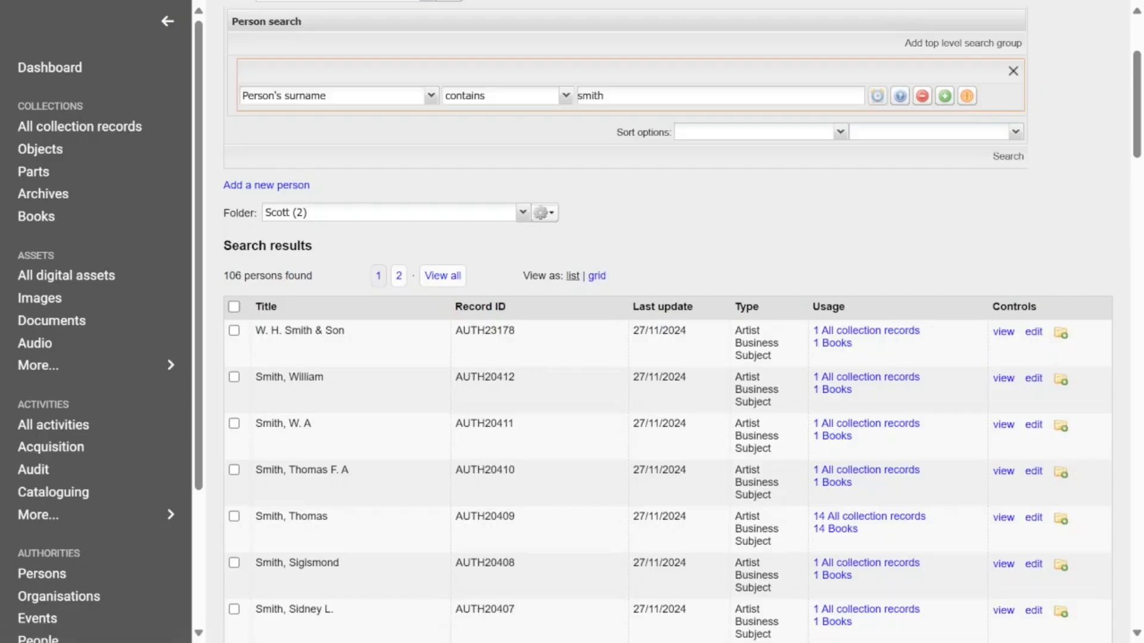
left_click(518, 215)
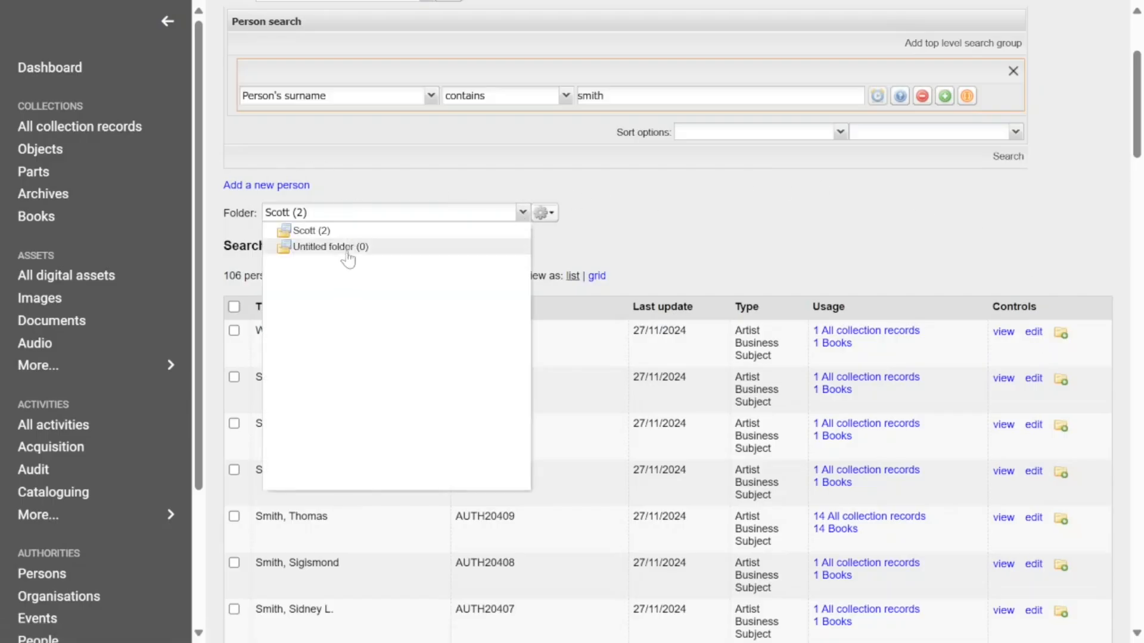
left_click(346, 248)
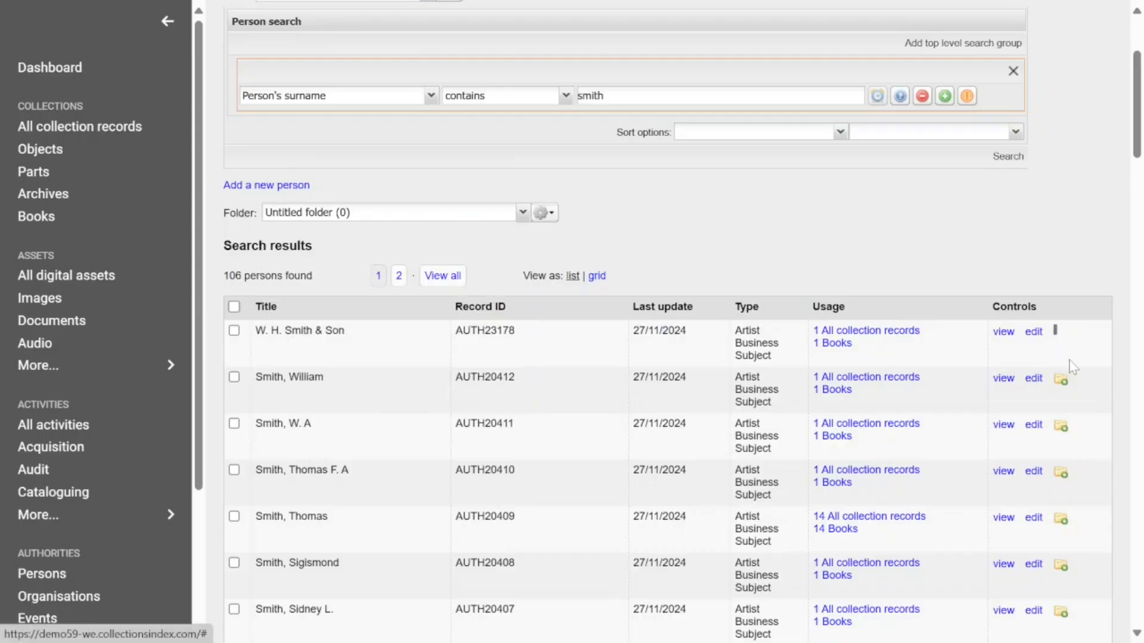
left_click(1060, 333)
left_click(1063, 431)
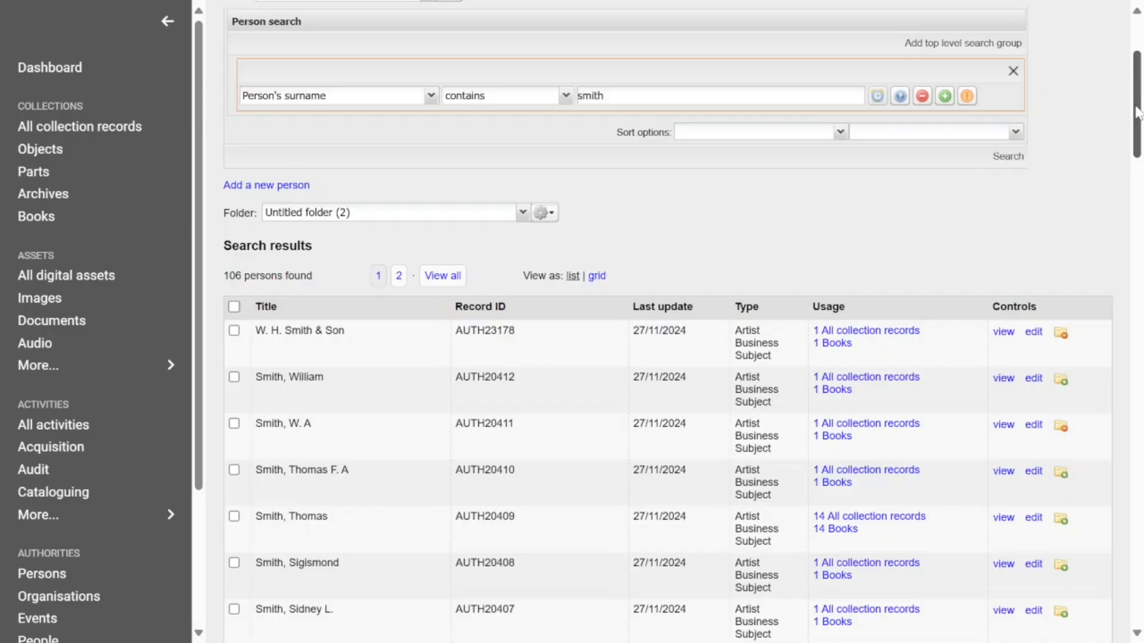
View the last person record on the first results page and examine its identification, type, description, contact, life and admin details
left_click_drag(1136, 111, 1138, 576)
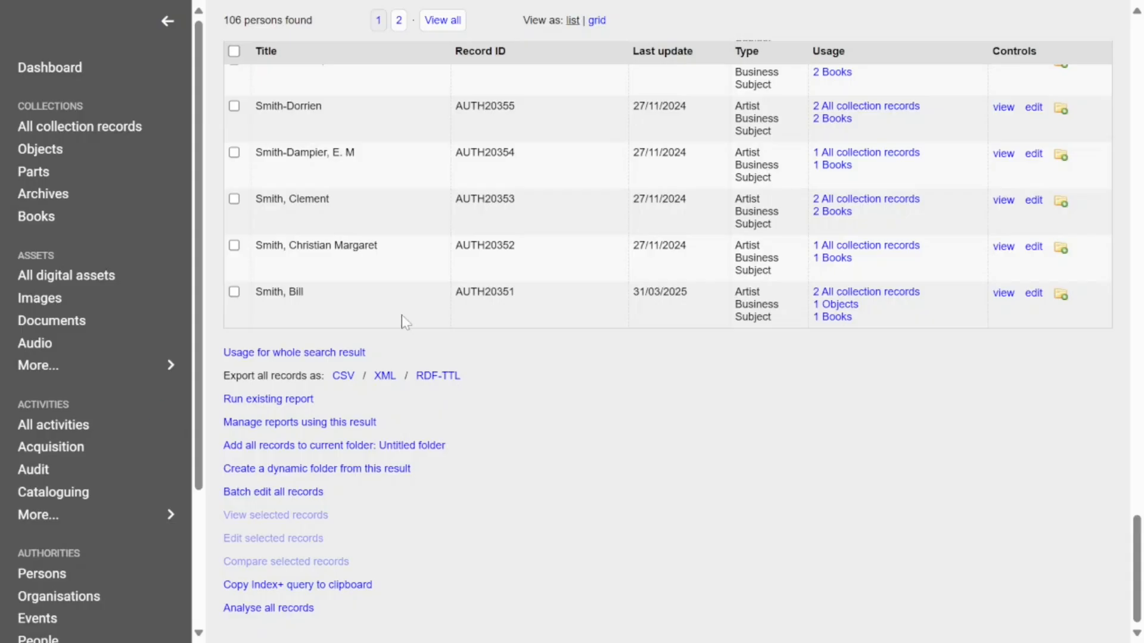
left_click(1004, 294)
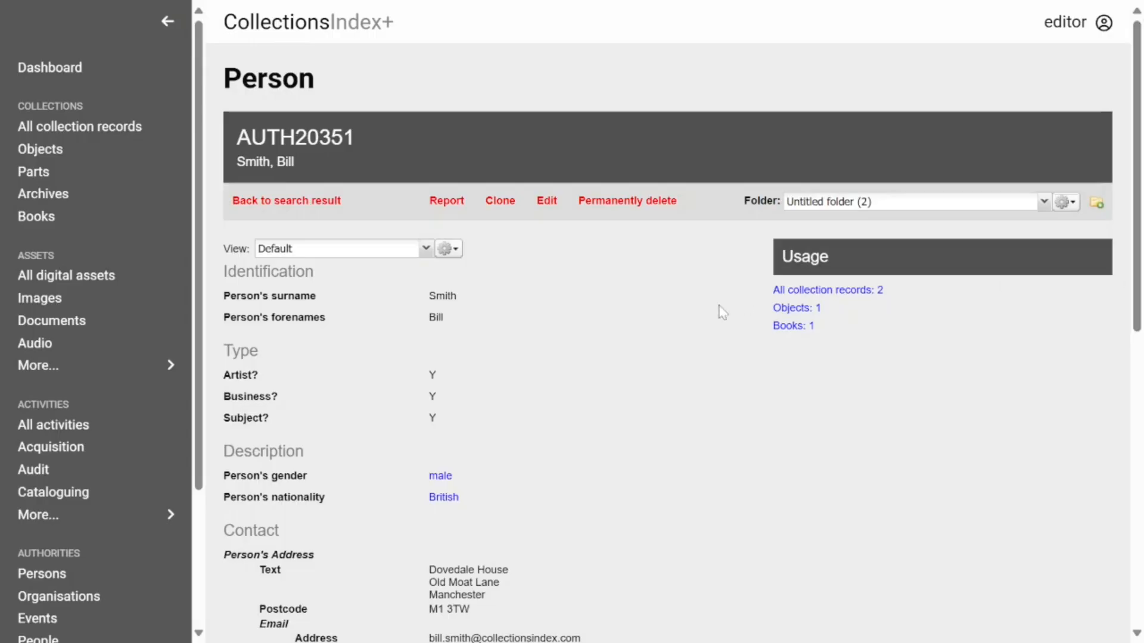
scroll(352, 229, "down", 2)
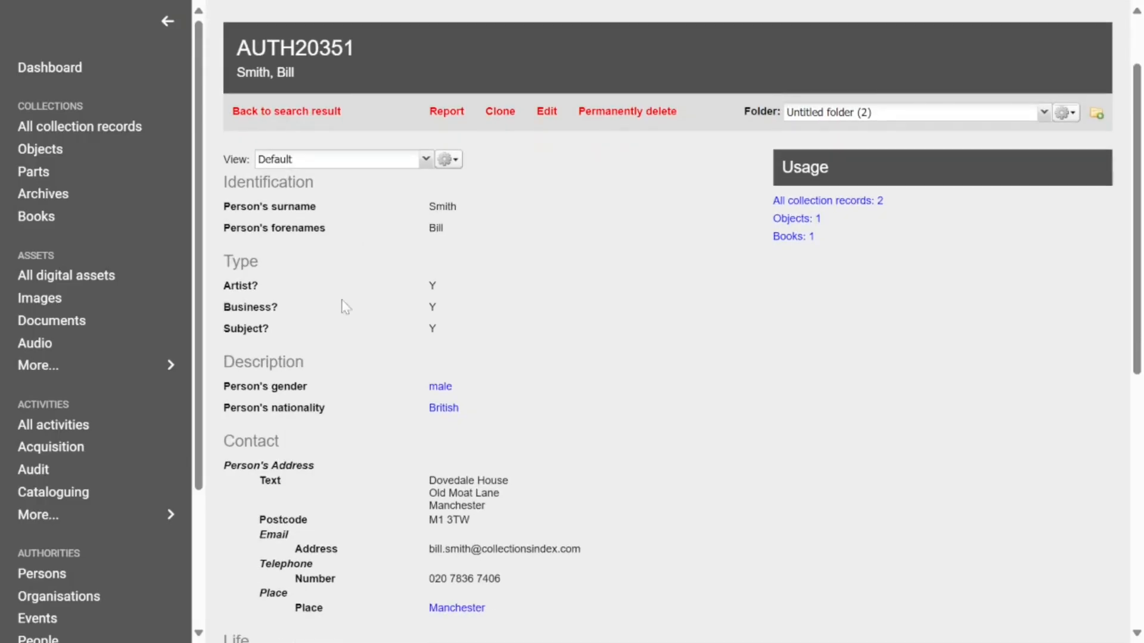
scroll(396, 207, "down", 5)
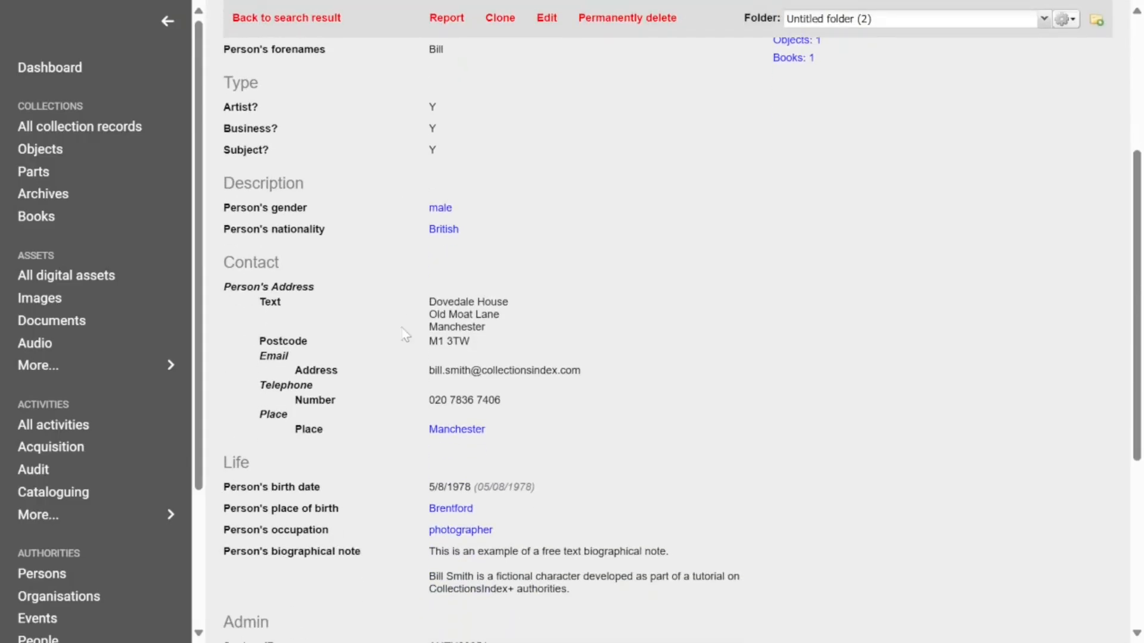
scroll(405, 324, "up", 5)
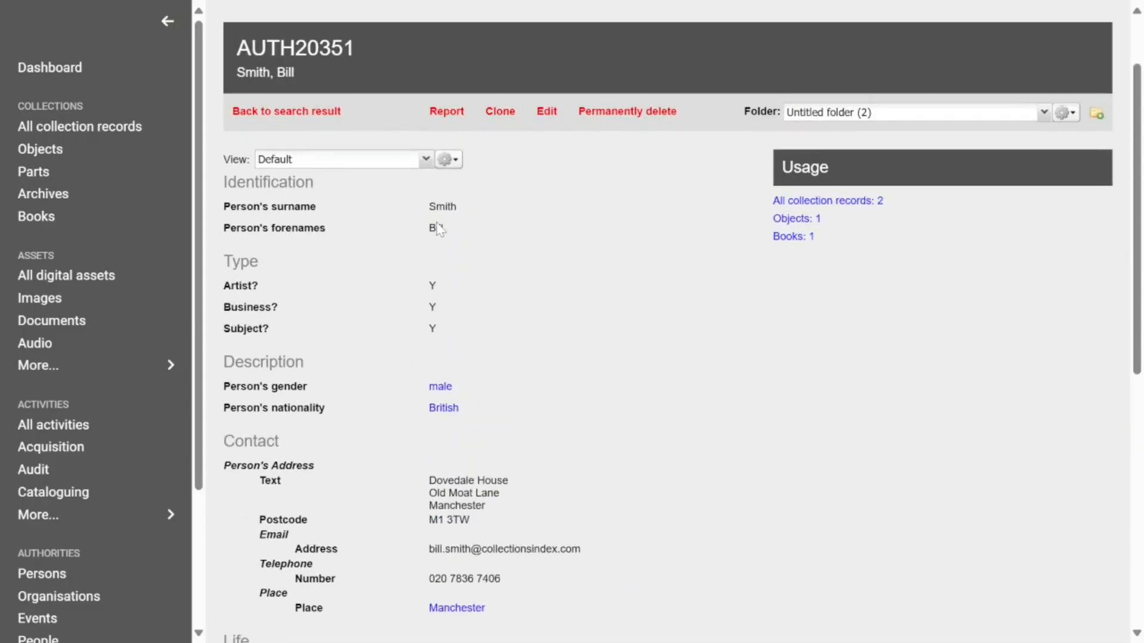
scroll(417, 238, "down", 5)
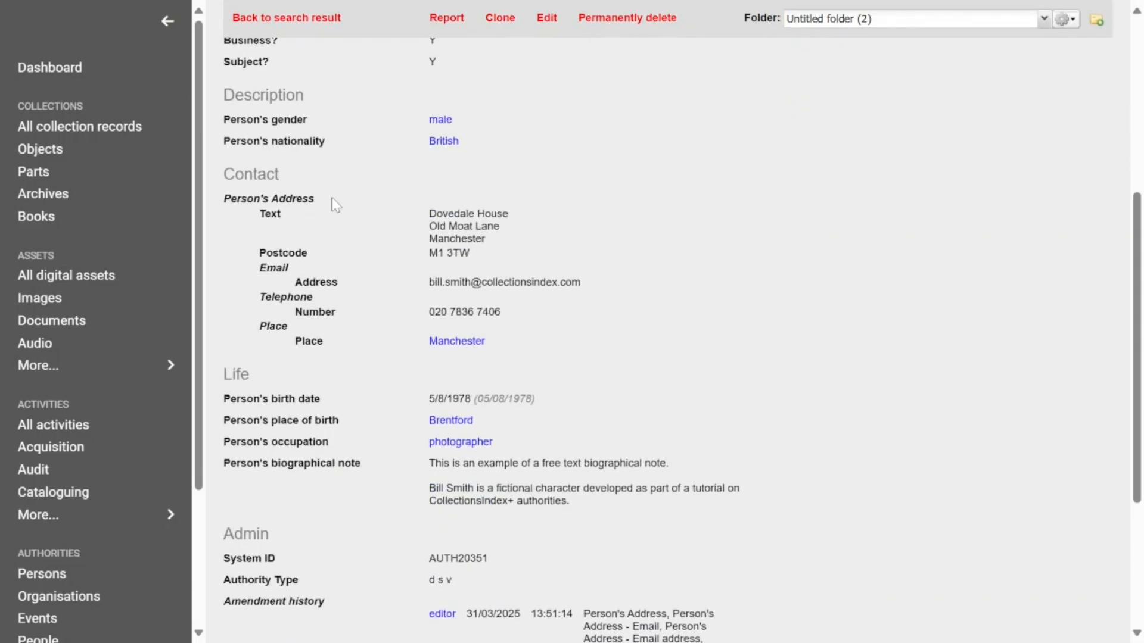
scroll(336, 206, "up", 3)
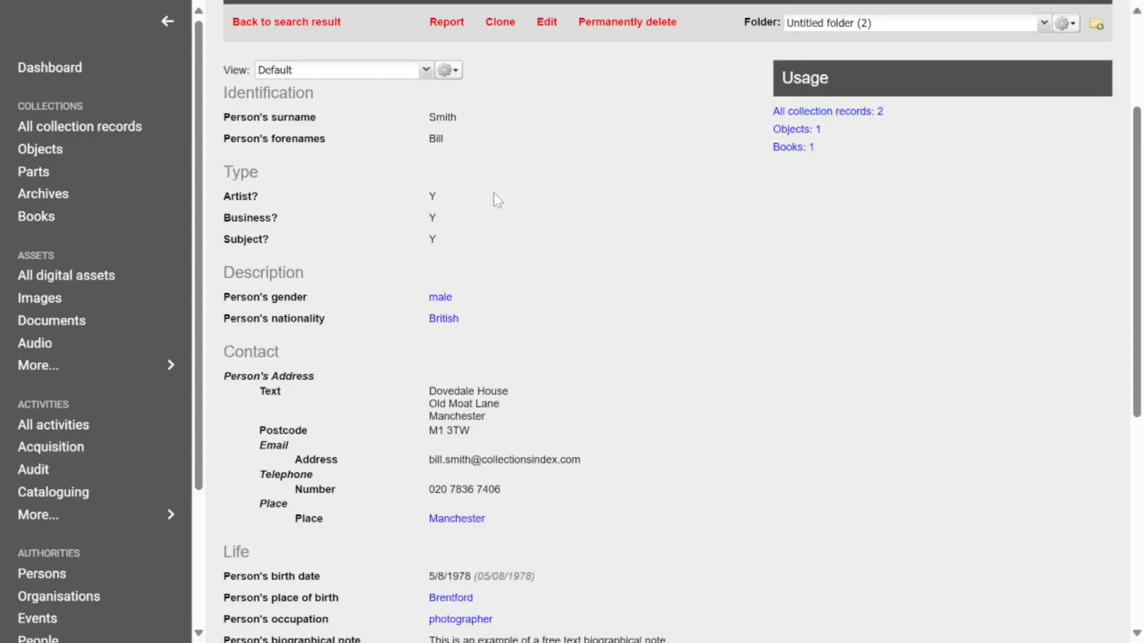
scroll(513, 341, "down", 2)
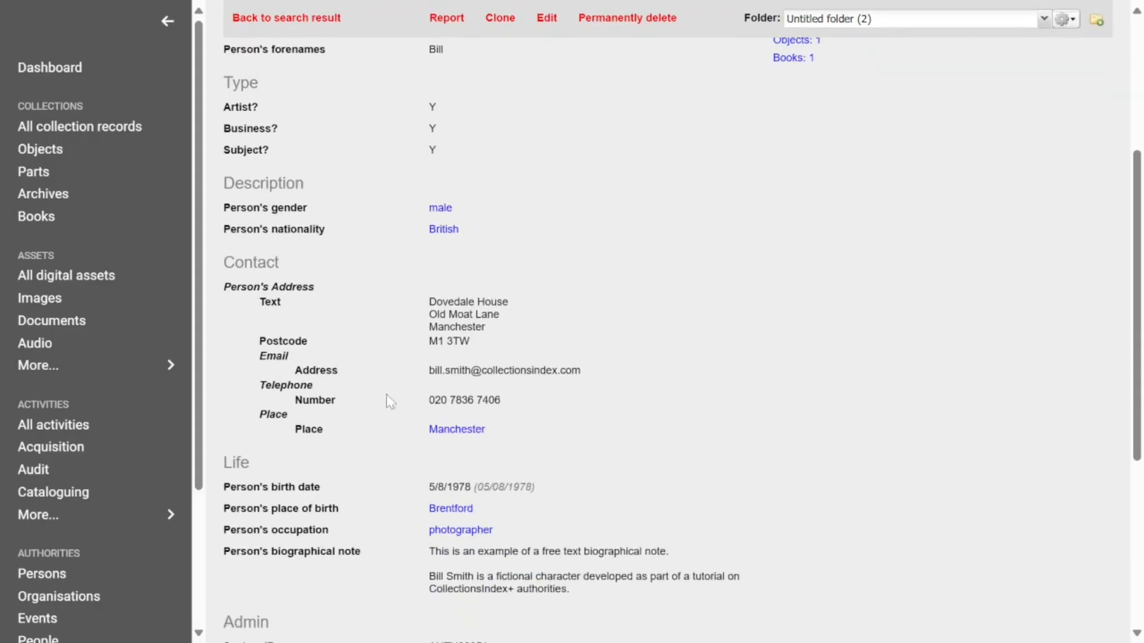
scroll(334, 238, "down", 3)
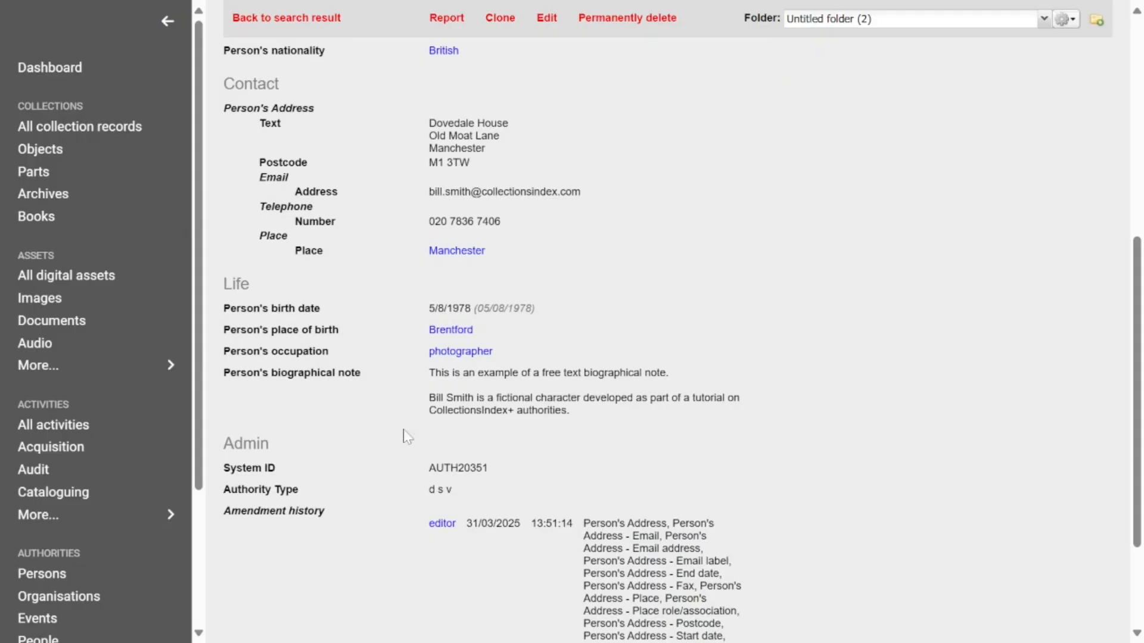
scroll(374, 305, "up", 3)
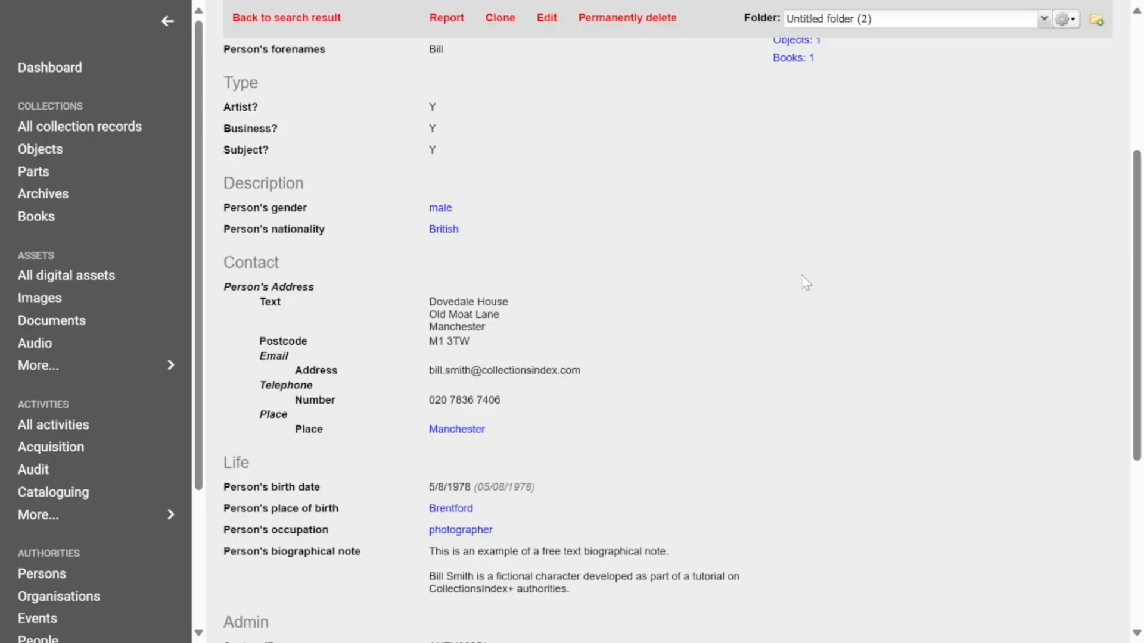
scroll(638, 310, "up", 5)
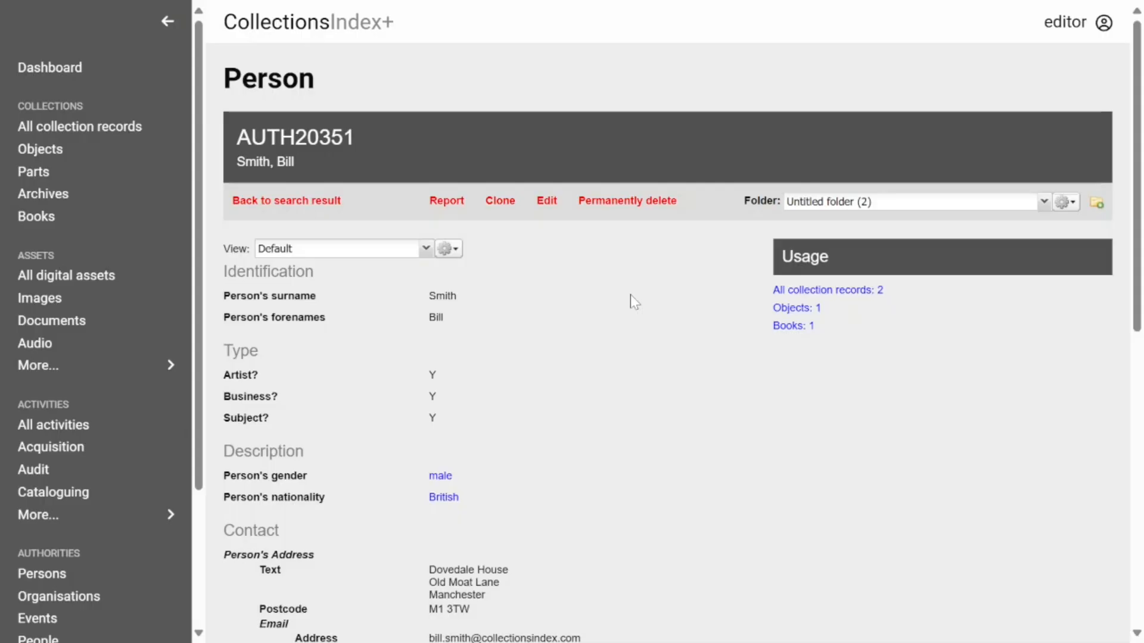
Edit this person record and fill in the Display name with the forename, a quoted alternative forename and the surname
left_click(549, 200)
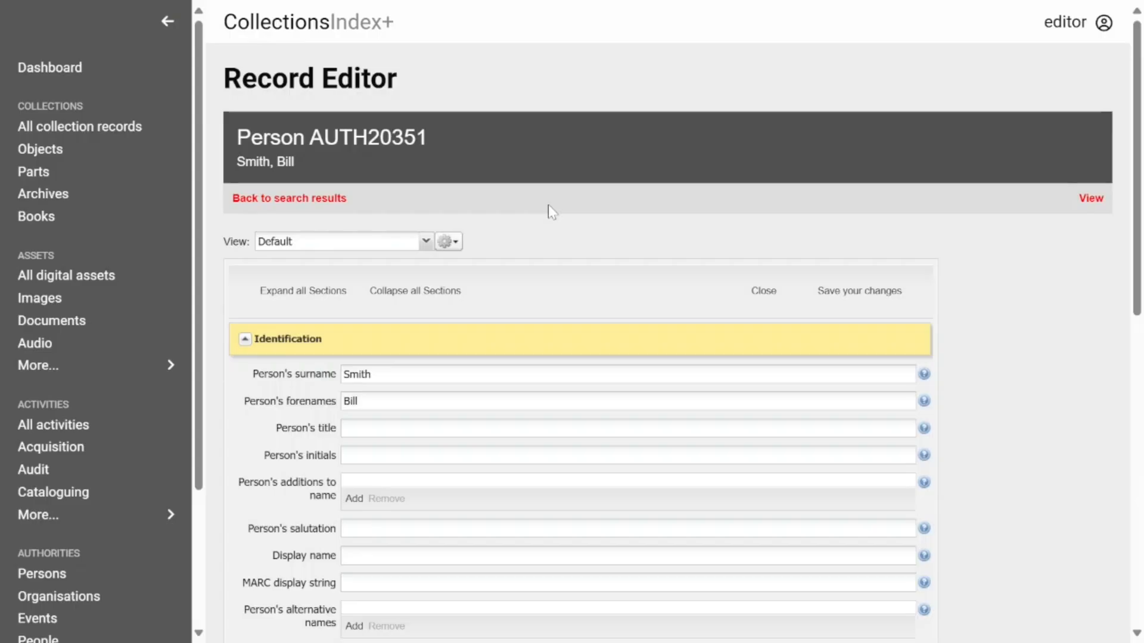
scroll(548, 205, "down", 2)
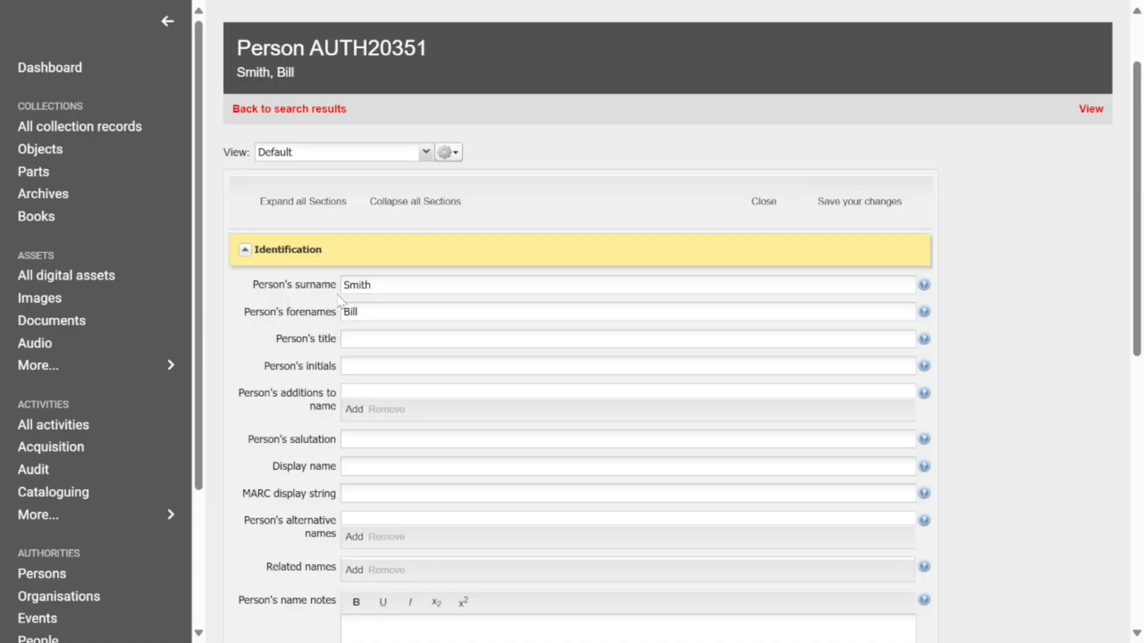
scroll(366, 221, "down", 2)
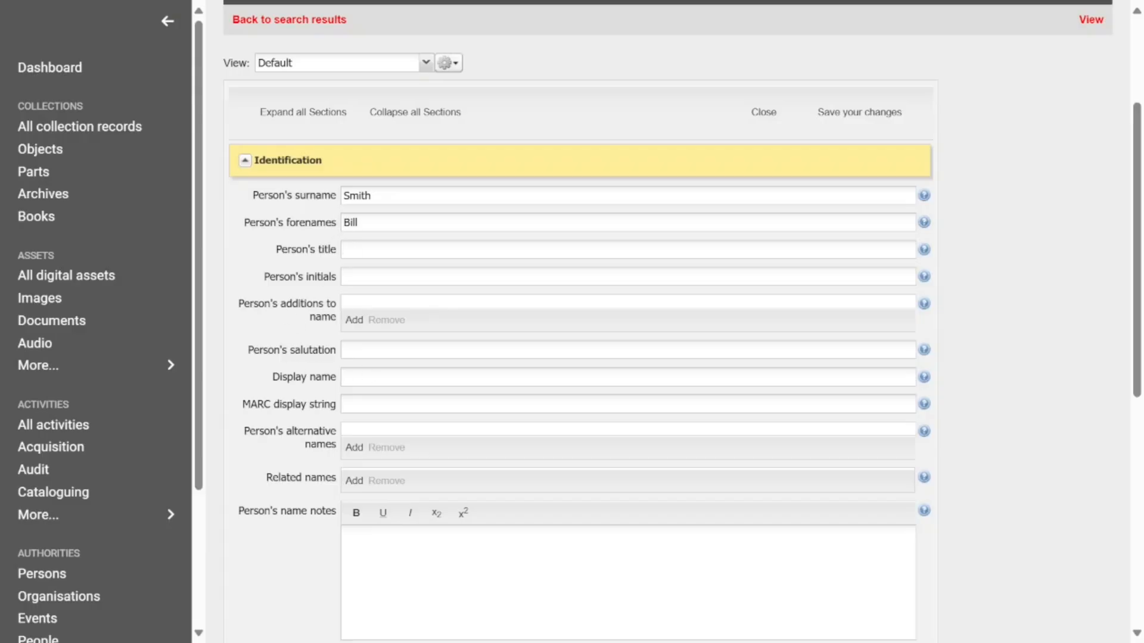
left_click(369, 377)
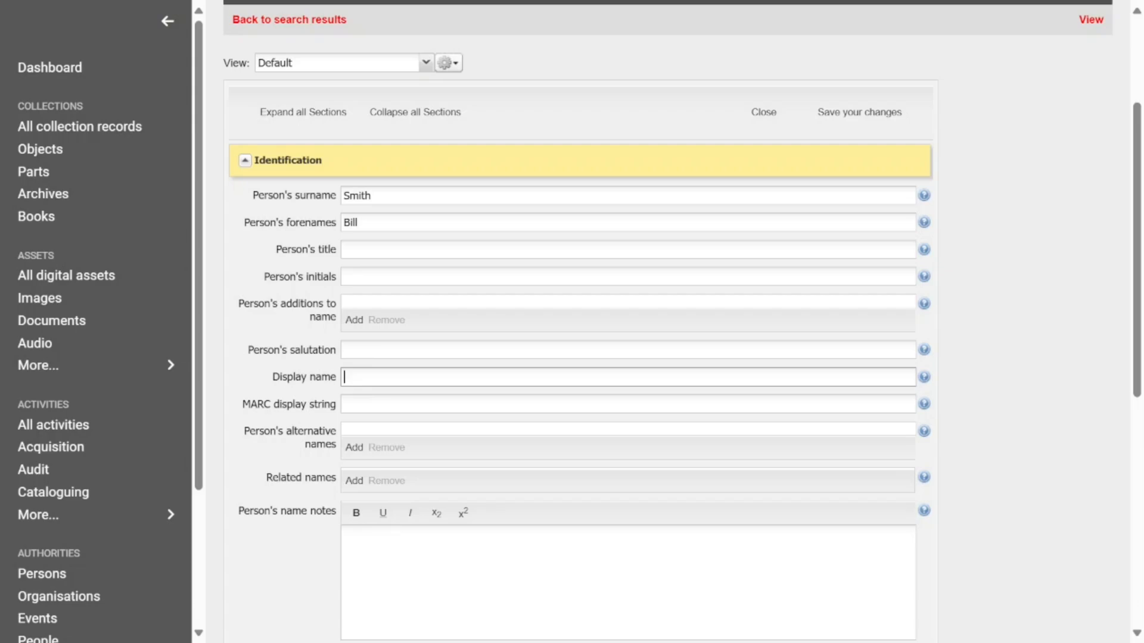
type("Bill \"William\" Smith")
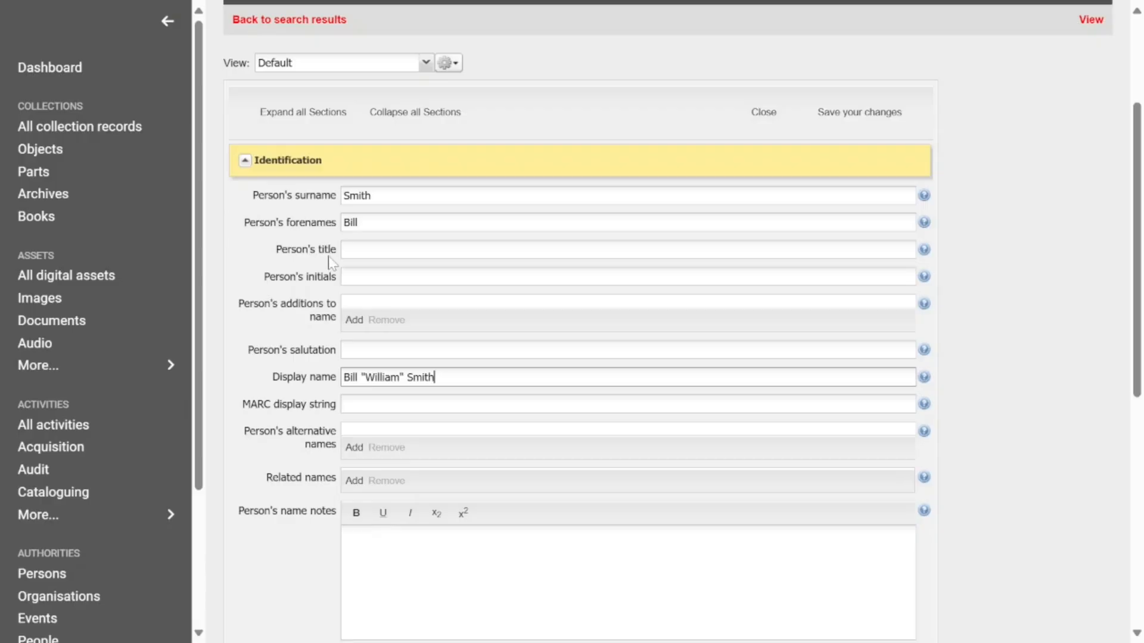
Expand the Type section to review its Artist, Business, Subject and User fields, and save the changes to the person record
scroll(327, 245, "down", 3)
scroll(299, 324, "down", 1)
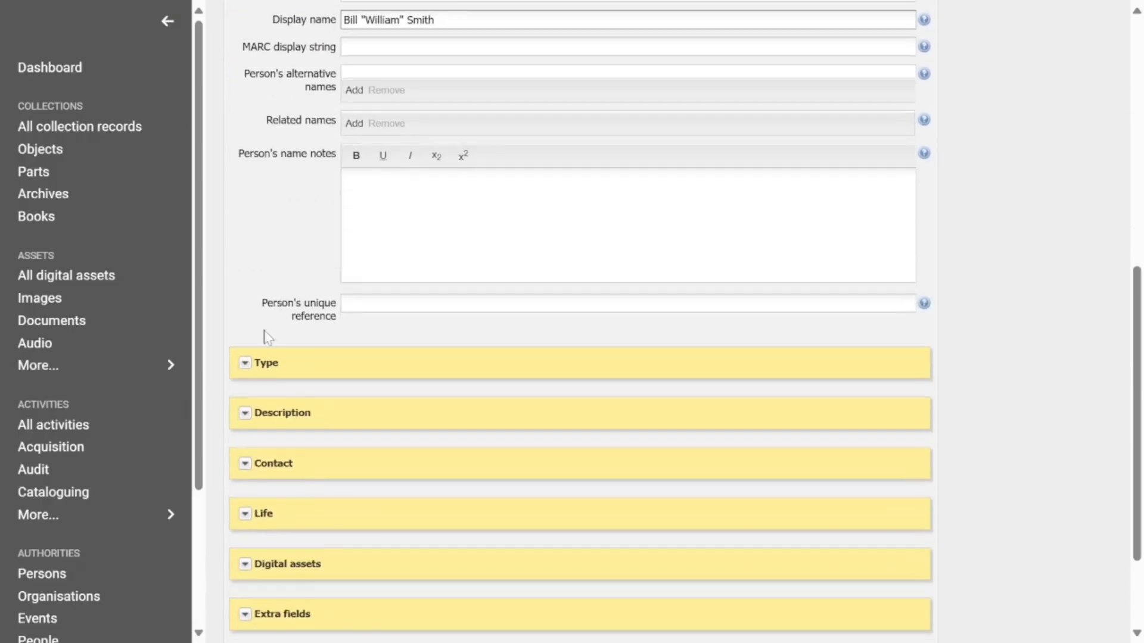
left_click(245, 363)
scroll(250, 273, "down", 1)
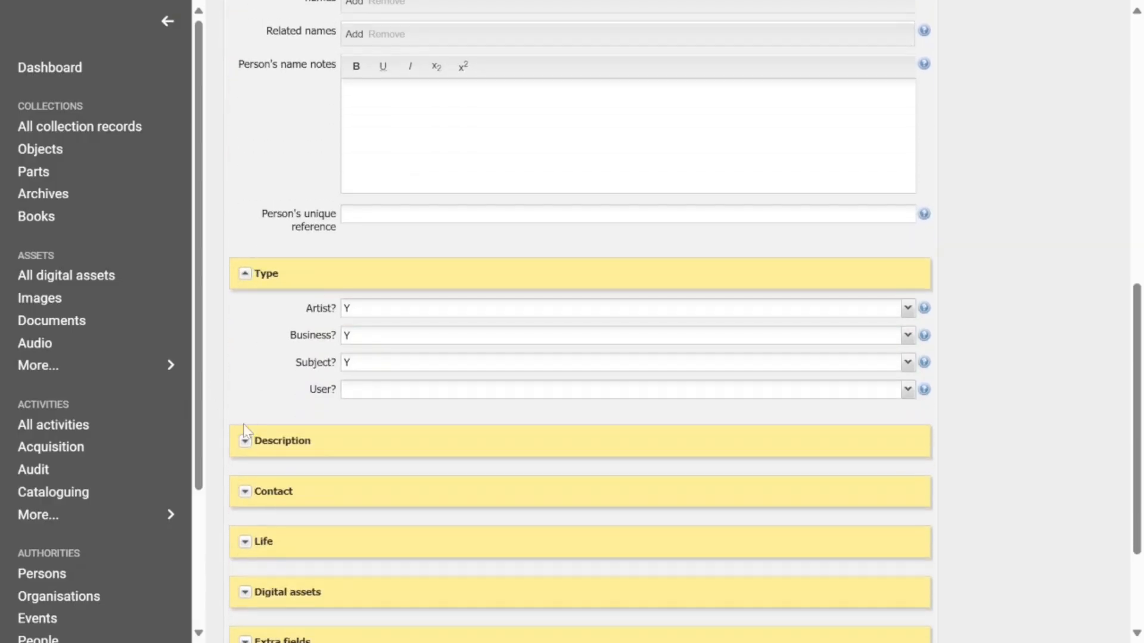
scroll(253, 322, "down", 1)
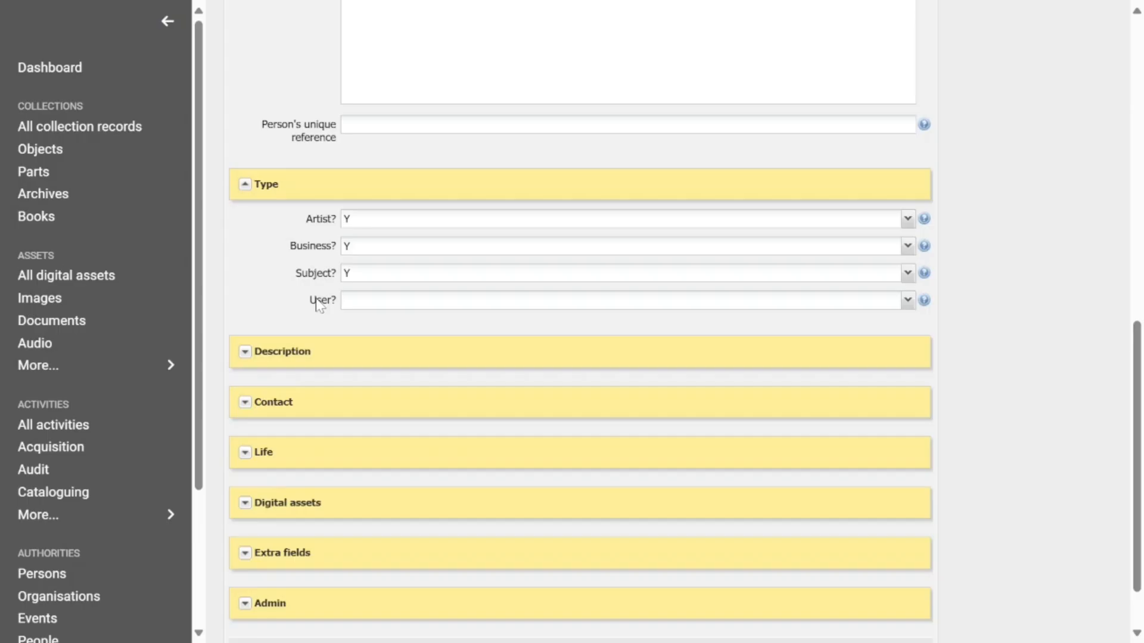
scroll(664, 352, "up", 10)
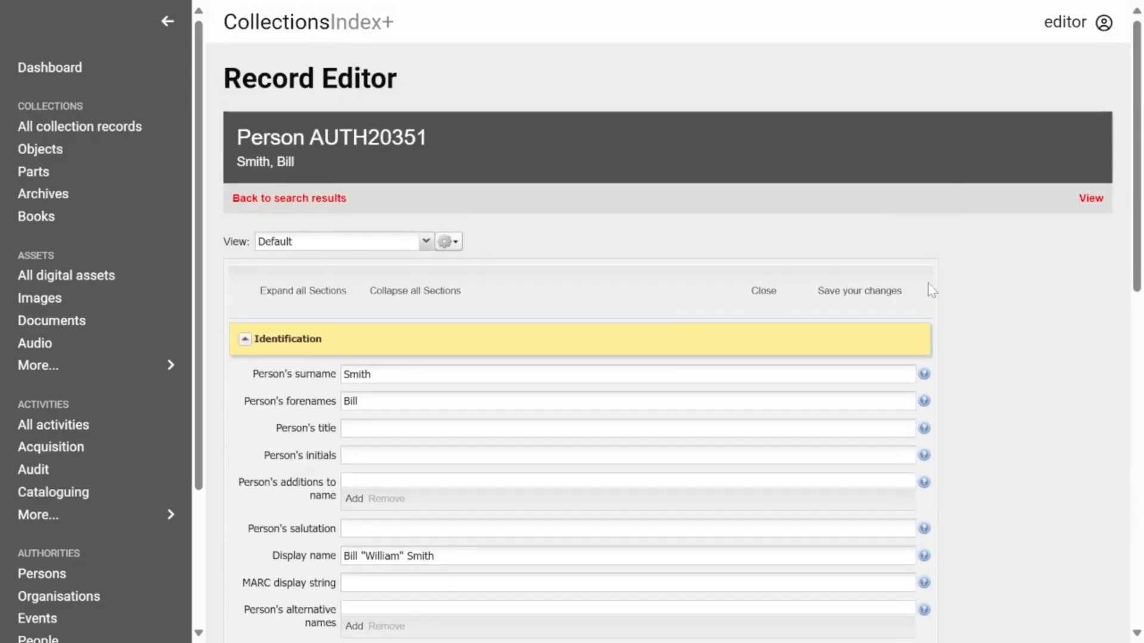
left_click(874, 302)
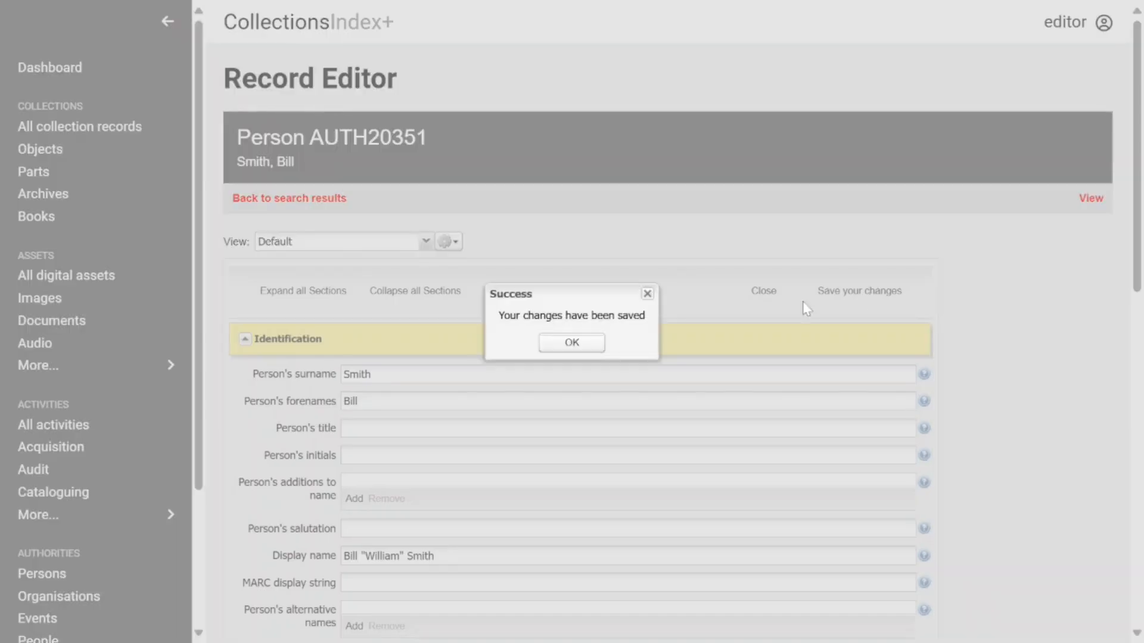
Acknowledge the save, leave the record editor and check the Display name in the person record's view
left_click(587, 340)
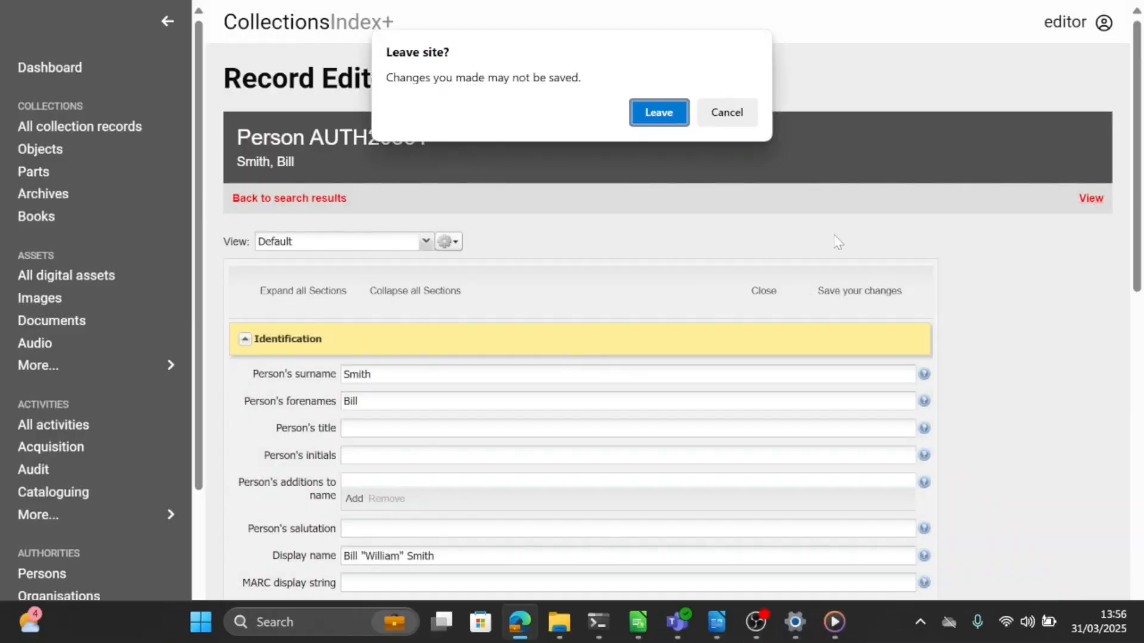
left_click(675, 118)
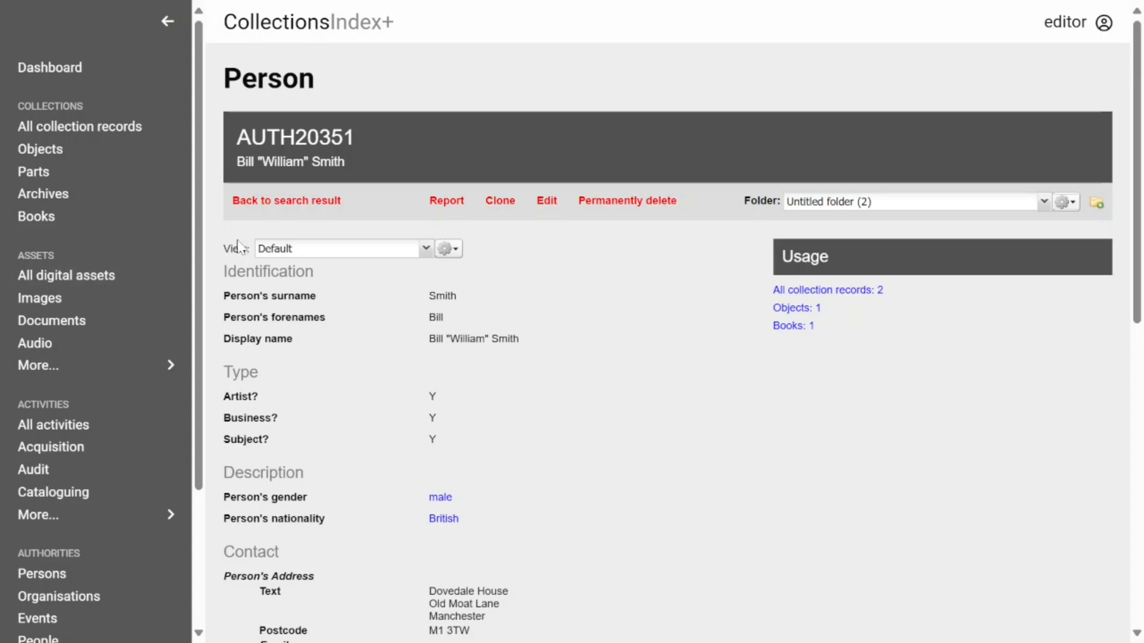
left_click(425, 250)
left_click(498, 337)
Return to the person search results and check the edited record's title at the end of the first page
left_click(279, 201)
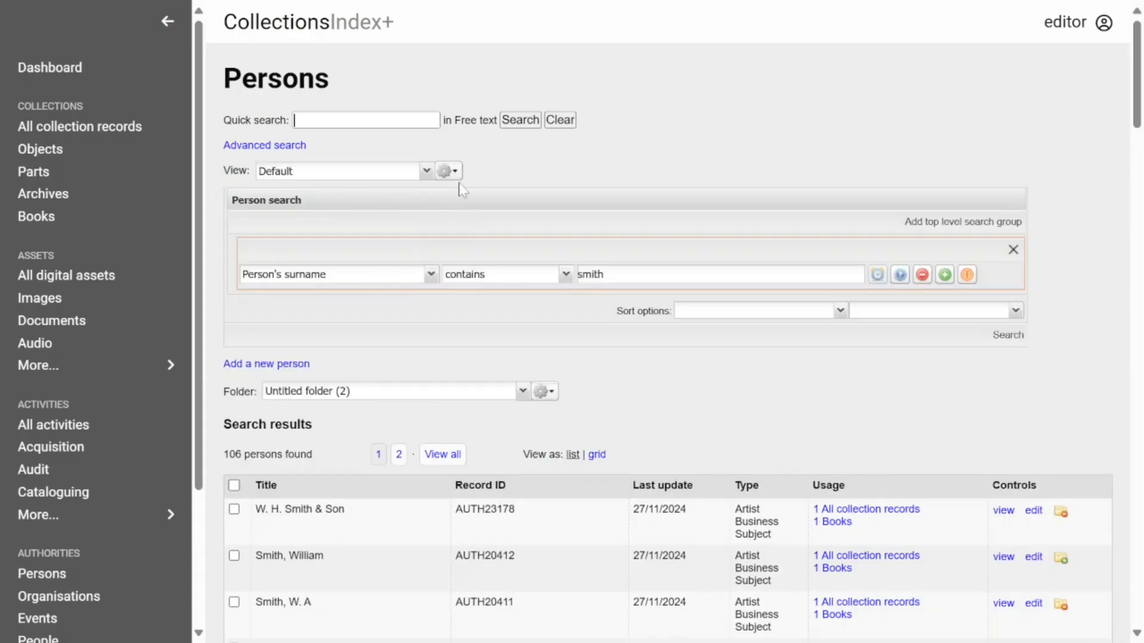
scroll(458, 184, "down", 20)
scroll(456, 184, "down", 20)
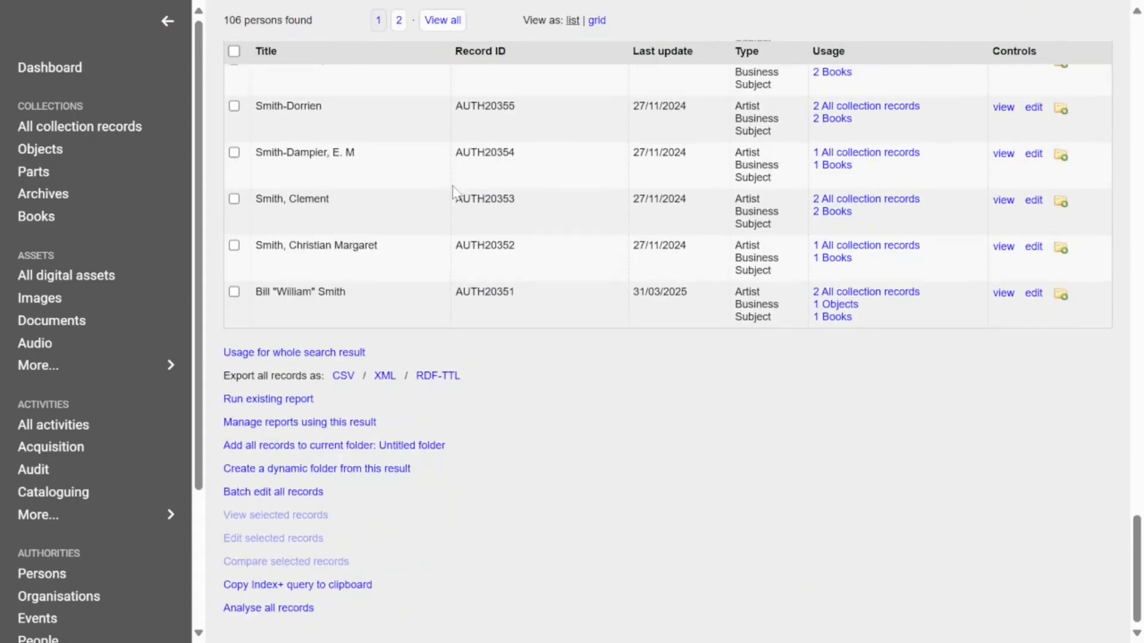
scroll(456, 188, "up", 3)
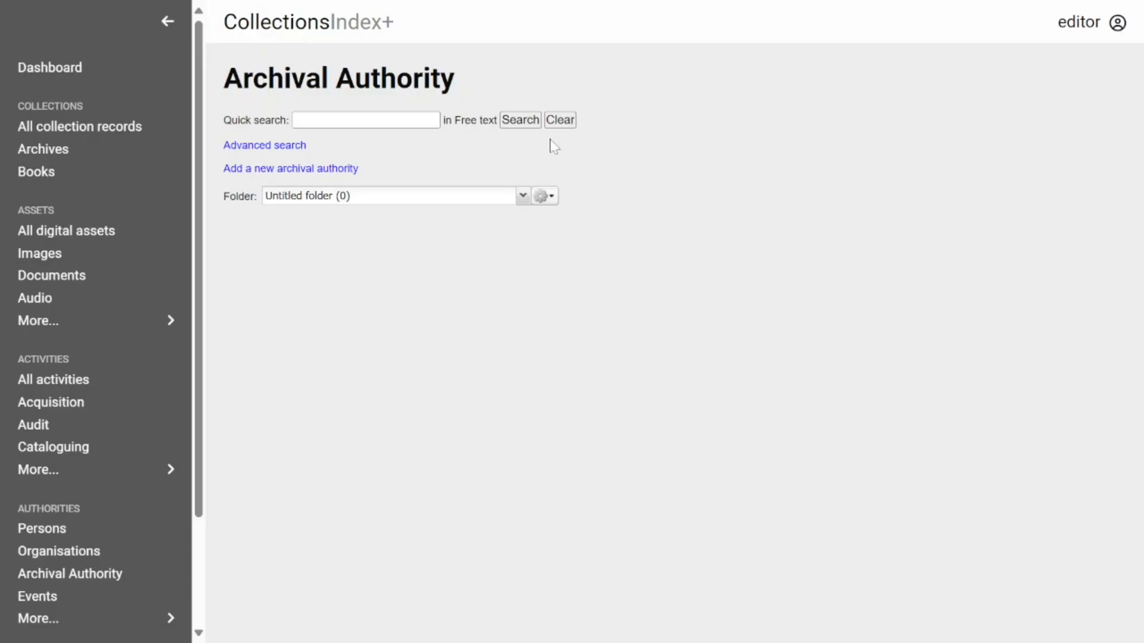
List all archival authority records and open the first one for editing from its record view
left_click(535, 121)
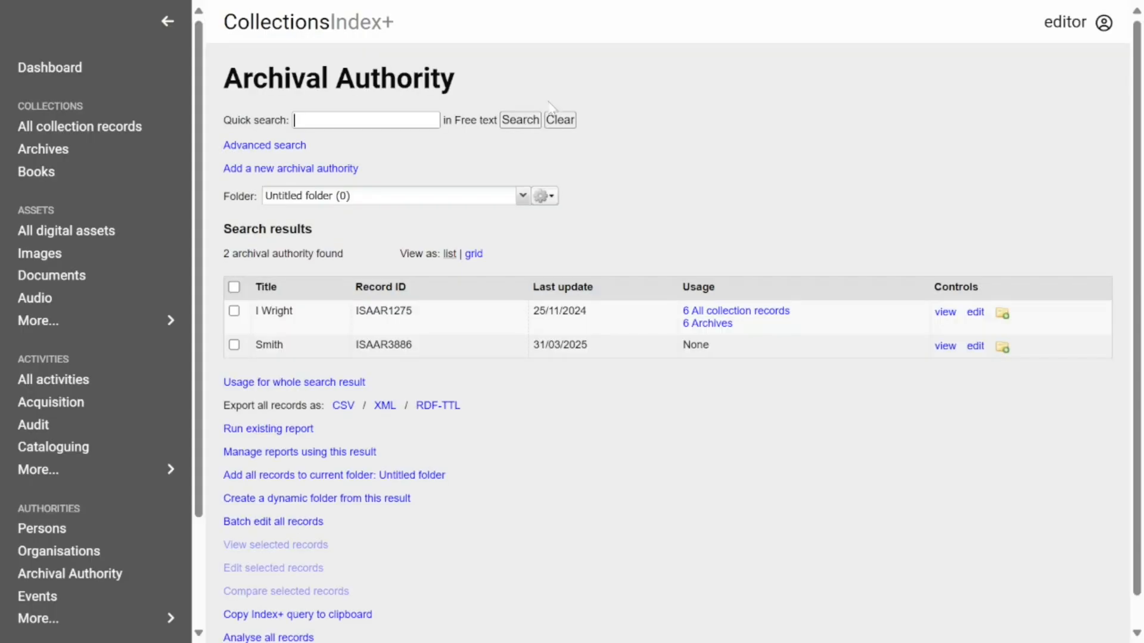
left_click(945, 312)
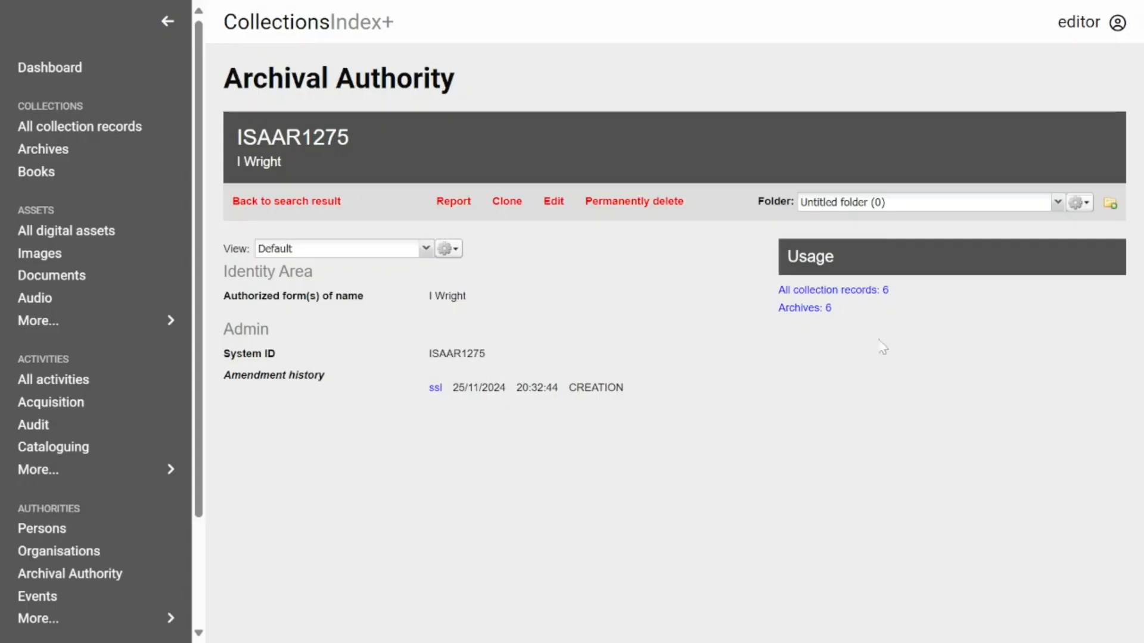
left_click(552, 203)
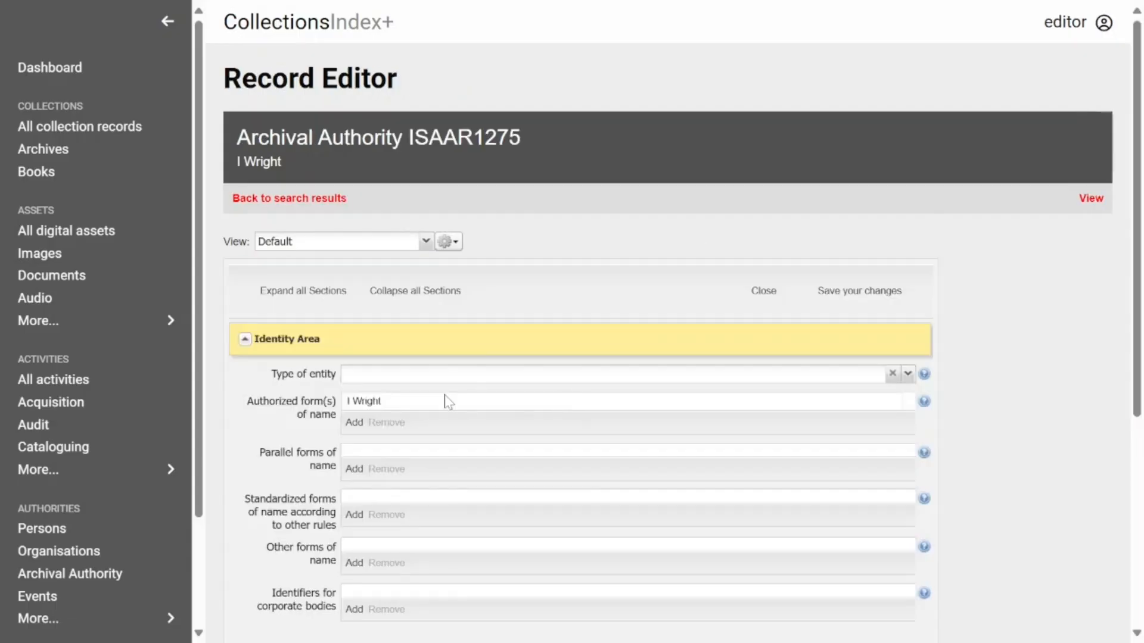
Set the Type of entity in the archival authority's Identity Area to family
scroll(582, 261, "down", 3)
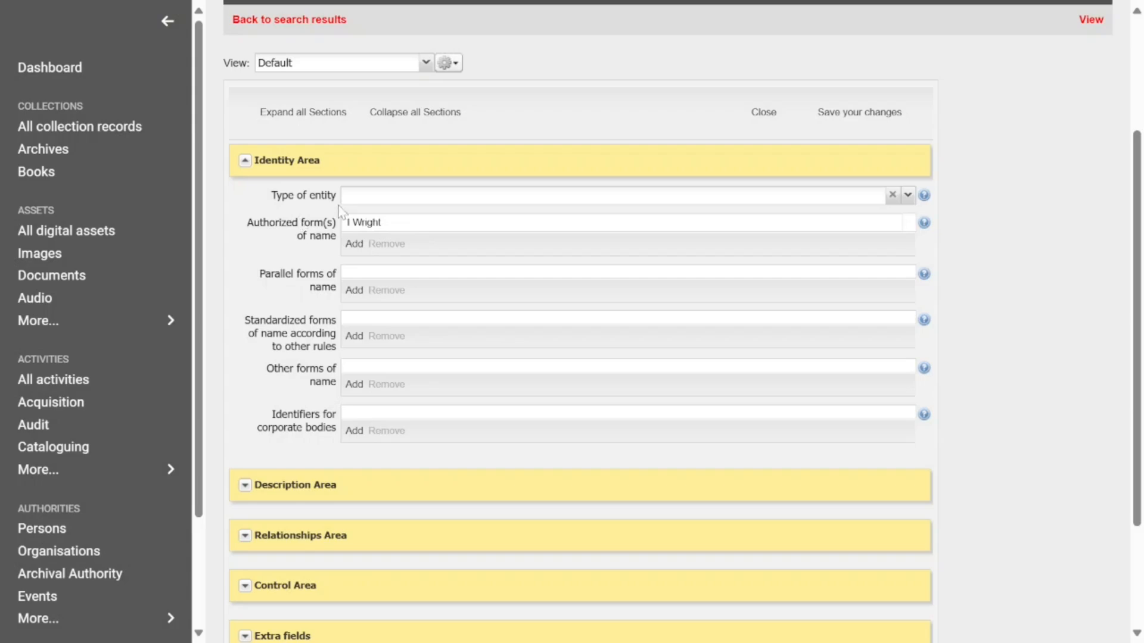
scroll(349, 159, "up", 3)
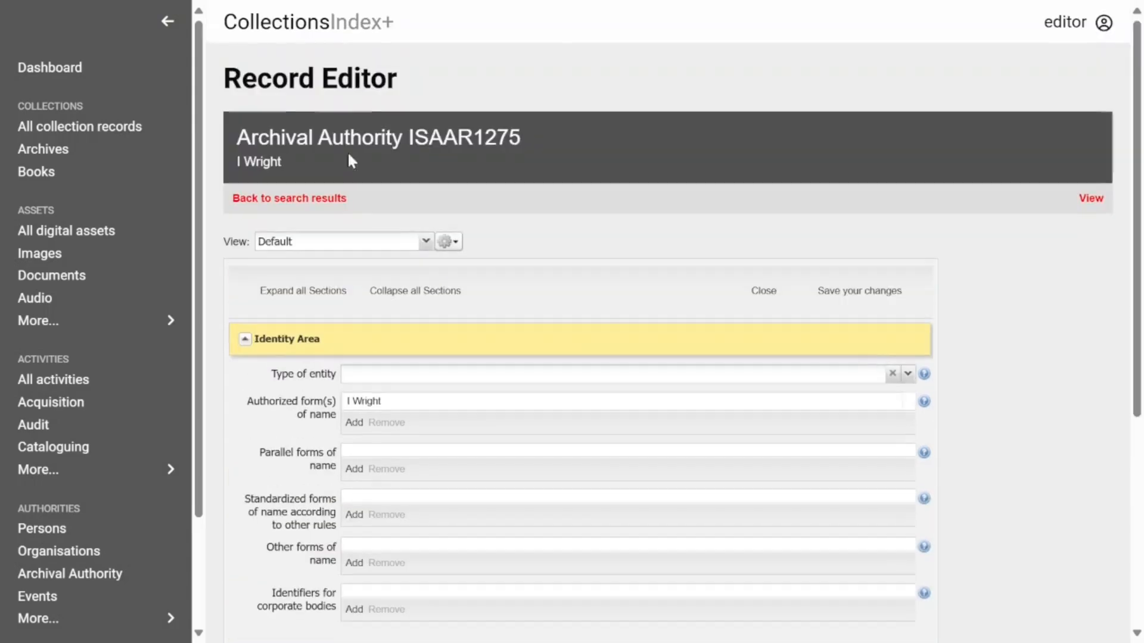
scroll(363, 401, "down", 4)
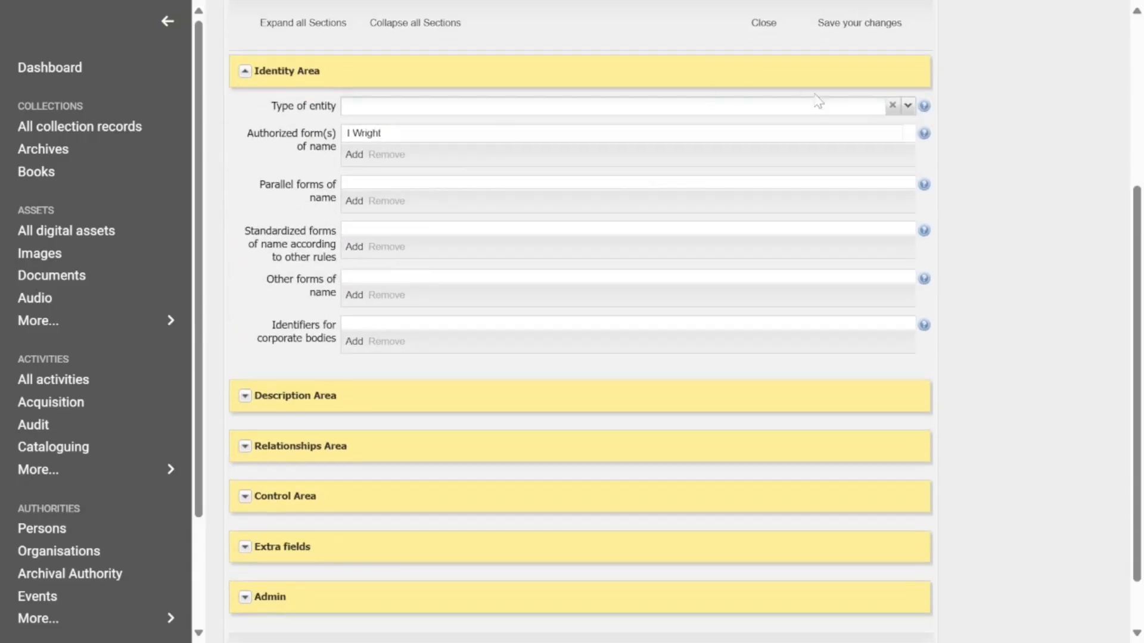
left_click(907, 106)
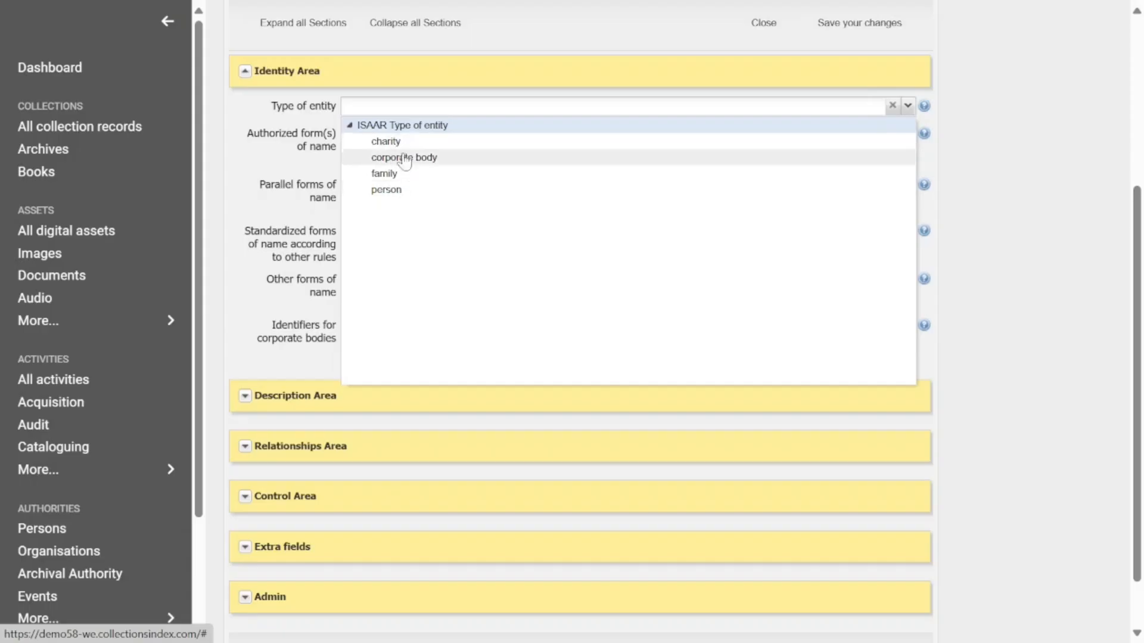
left_click(403, 174)
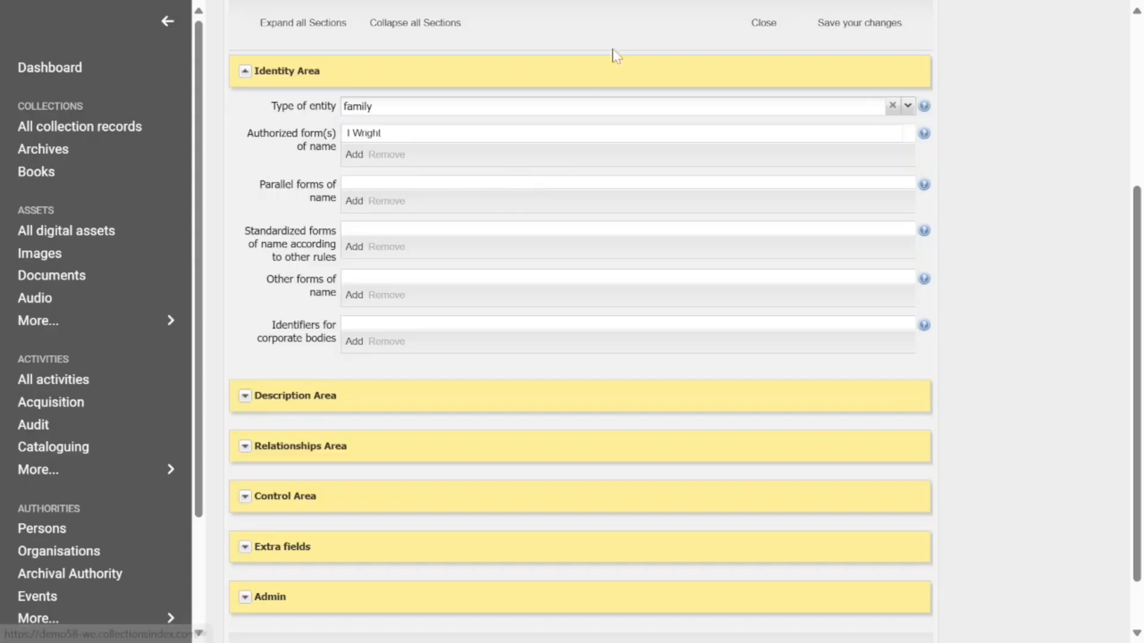
Expand the Description Area and Relationships Area of the archival authority record and review the available fields
scroll(528, 167, "up", 2)
scroll(358, 298, "down", 3)
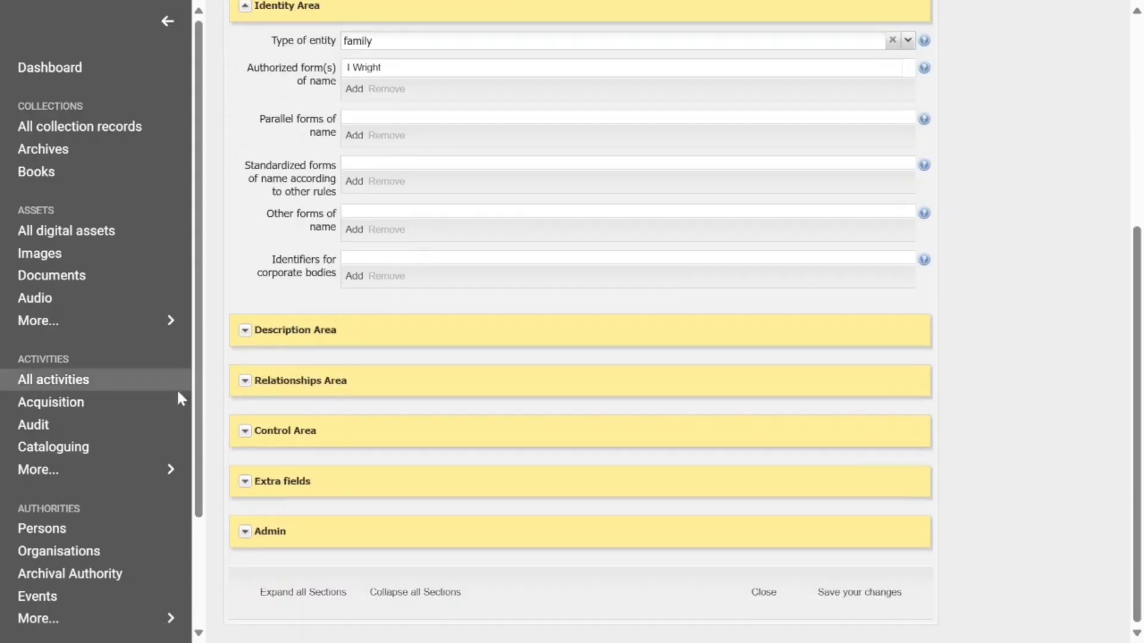
left_click(245, 330)
scroll(327, 276, "down", 3)
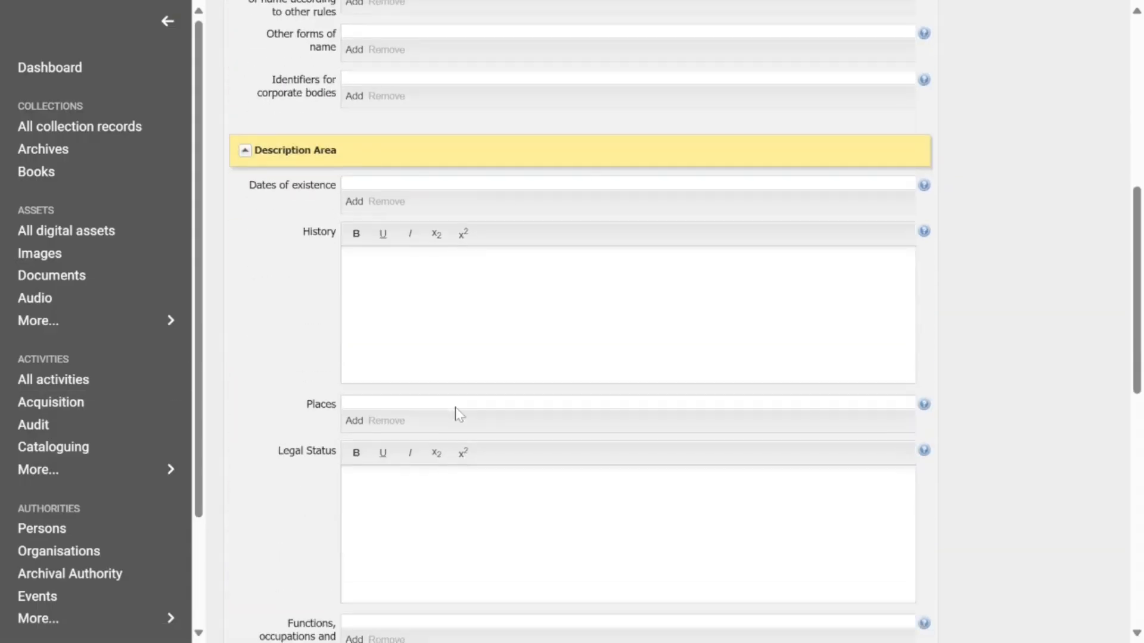
scroll(457, 411, "down", 3)
scroll(252, 393, "down", 9)
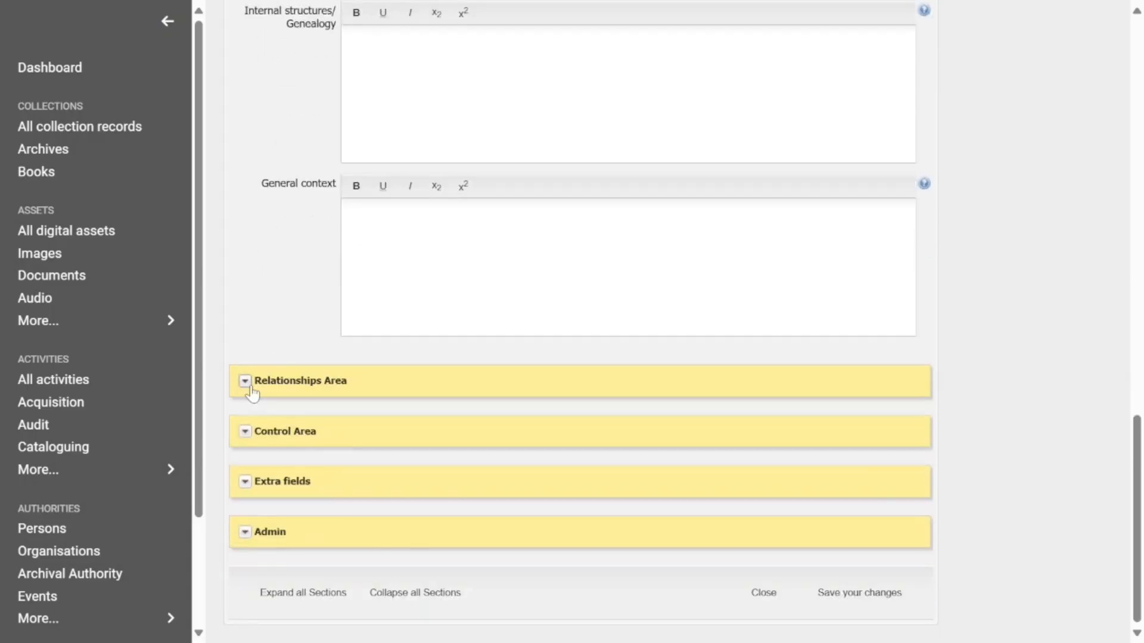
left_click(251, 387)
scroll(473, 248, "down", 3)
scroll(498, 282, "up", 15)
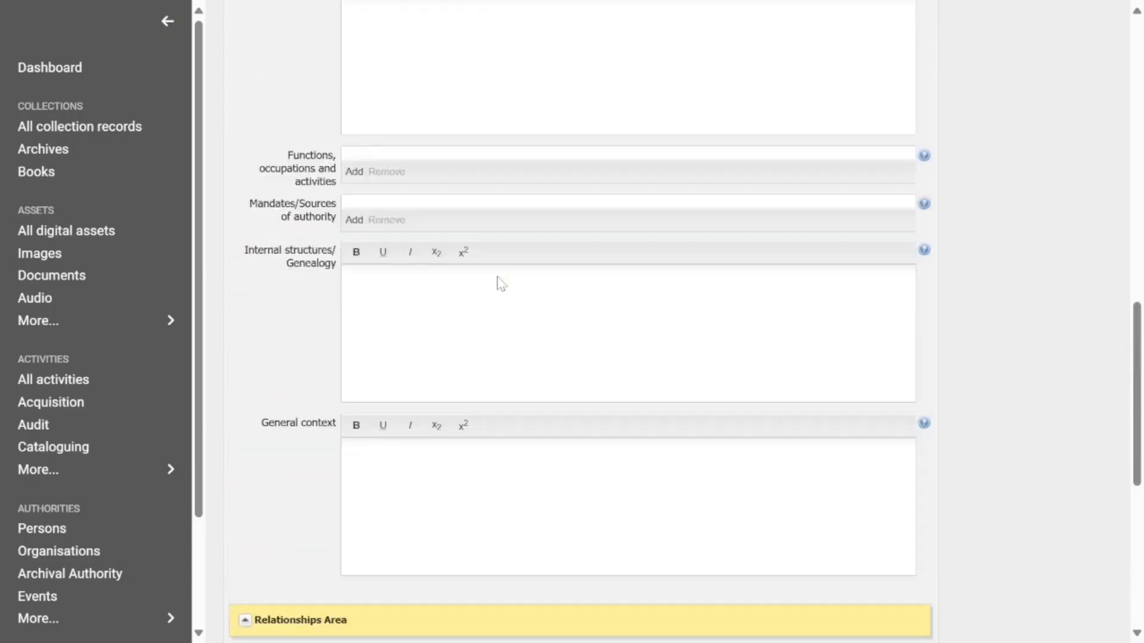
scroll(453, 322, "up", 5)
scroll(441, 332, "down", 3)
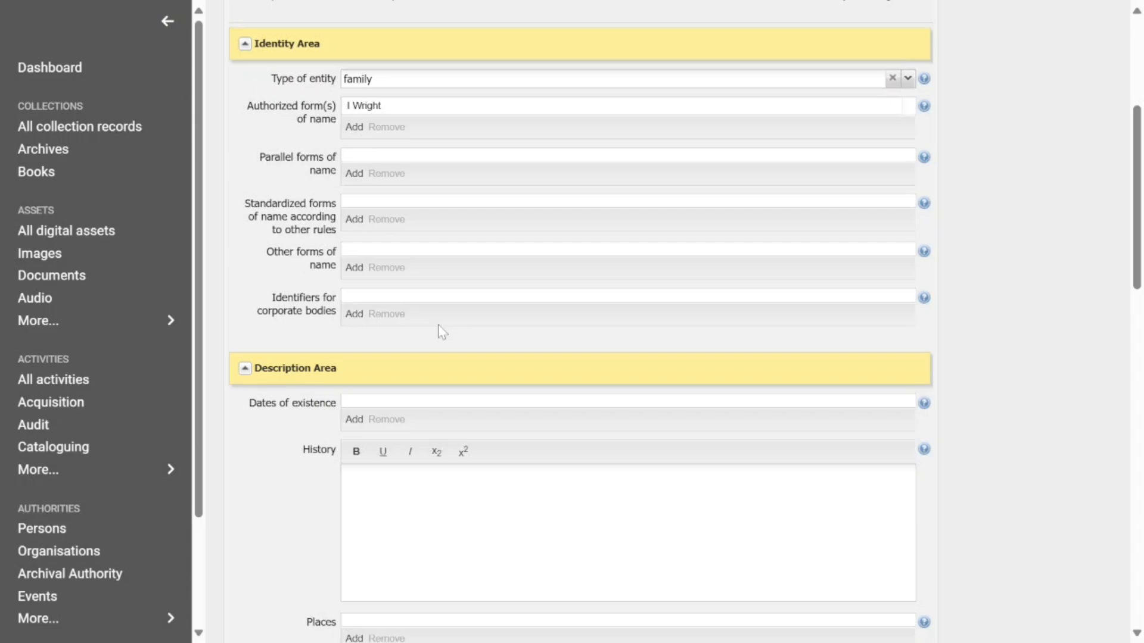
scroll(441, 332, "up", 5)
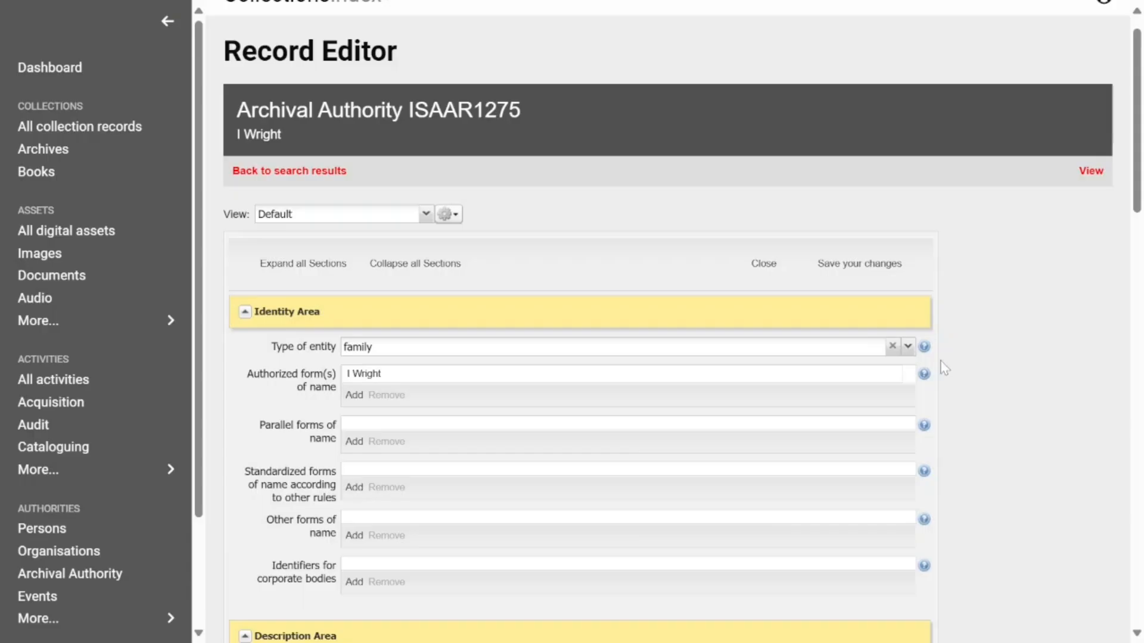
Read the help for Authorized form(s) of name and Parallel forms of name, and save the archival authority record
mouse_move(925, 375)
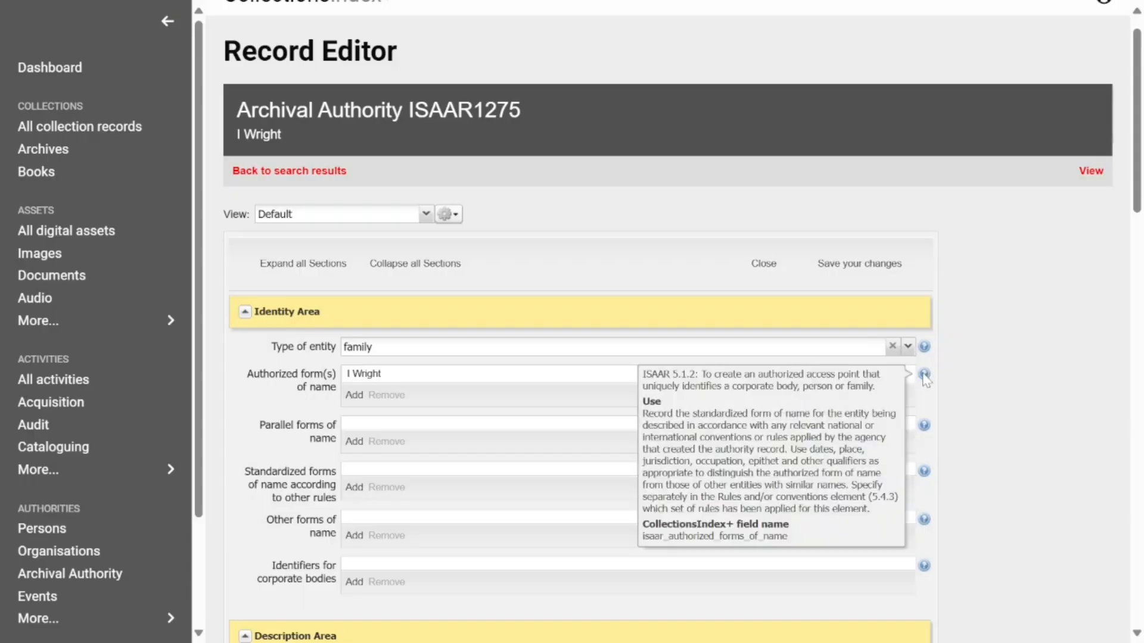
mouse_move(926, 429)
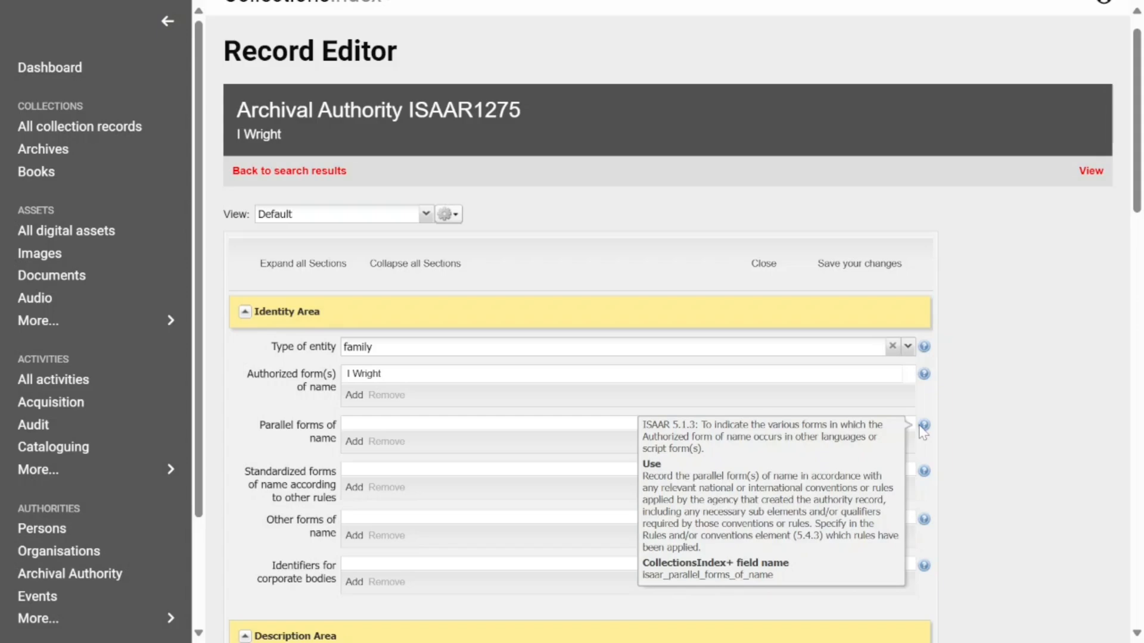
left_click(871, 268)
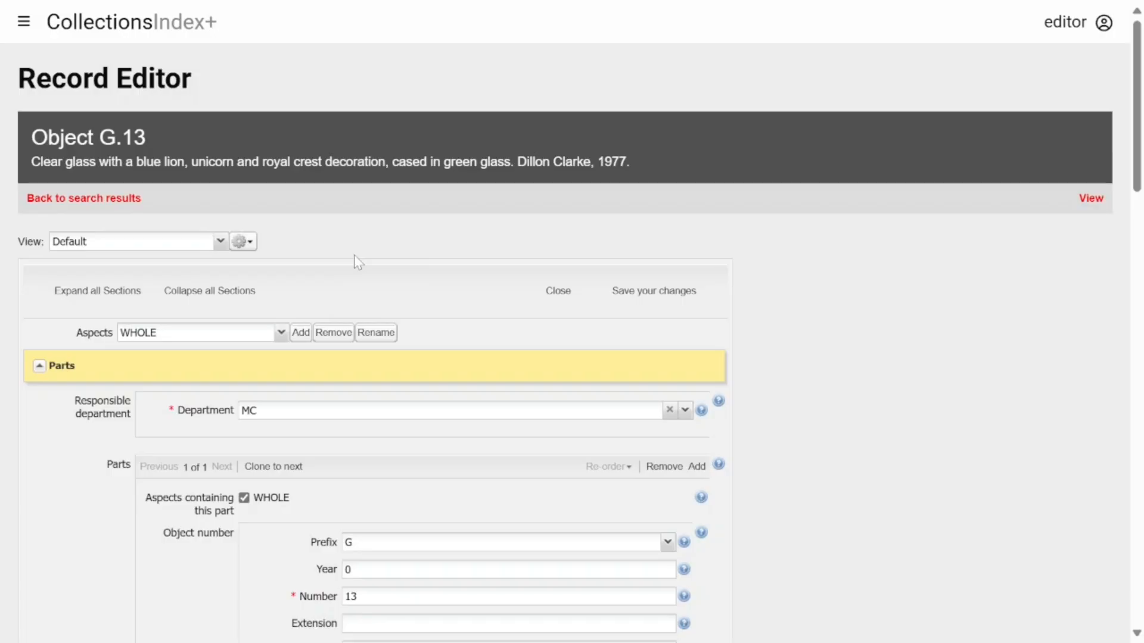
Expand the Description section of object G.13 and add a new Content - person entry
scroll(355, 258, "down", 20)
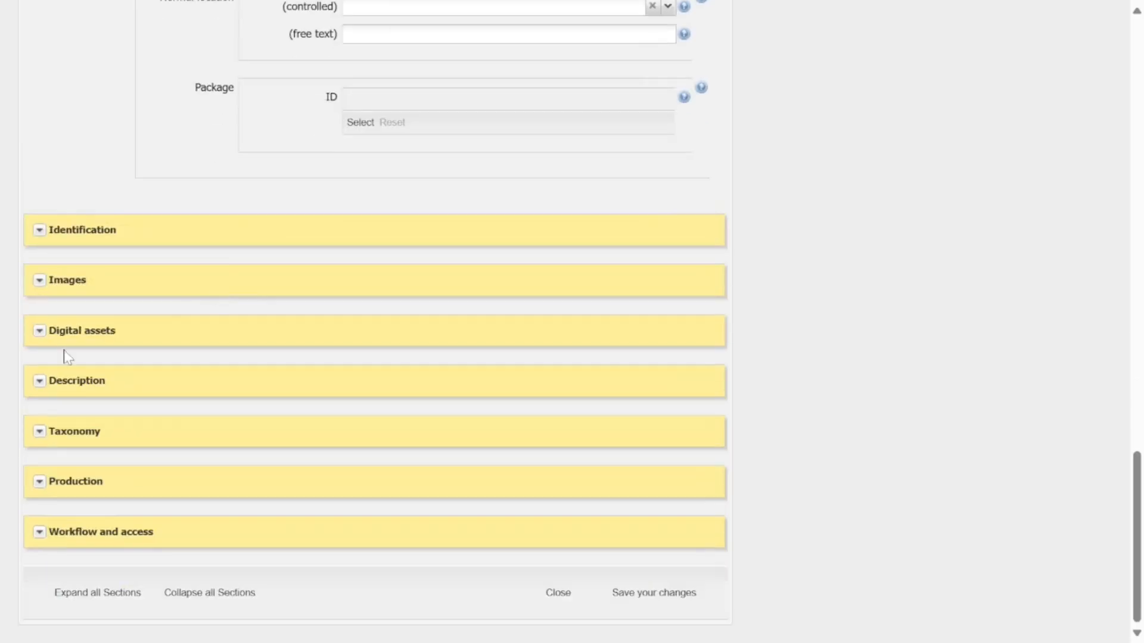
left_click(37, 385)
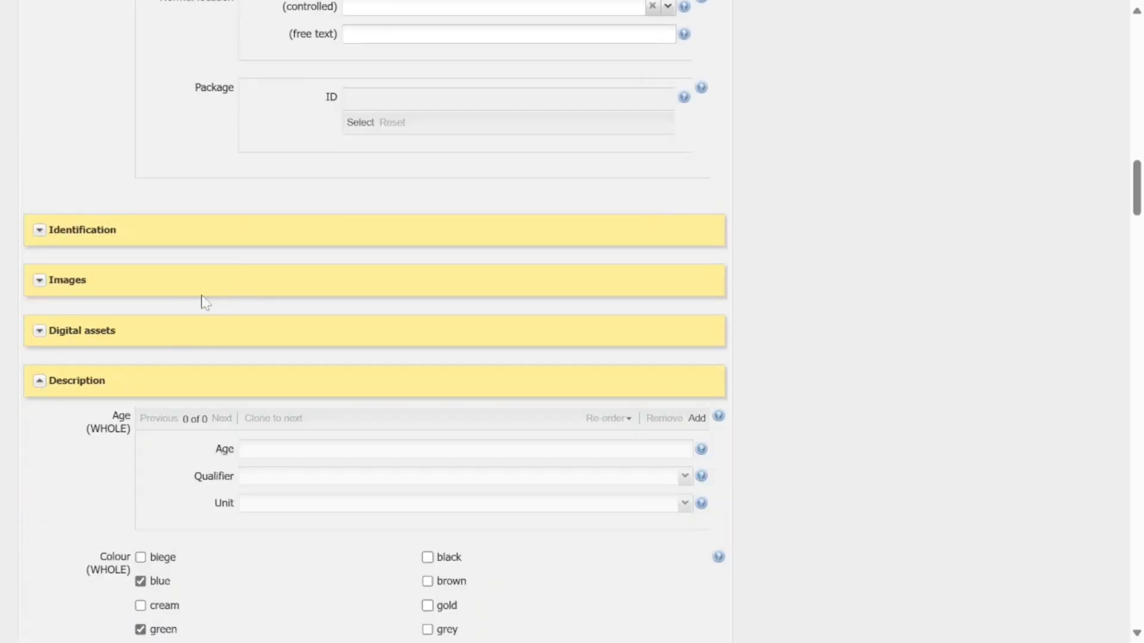
scroll(205, 303, "down", 15)
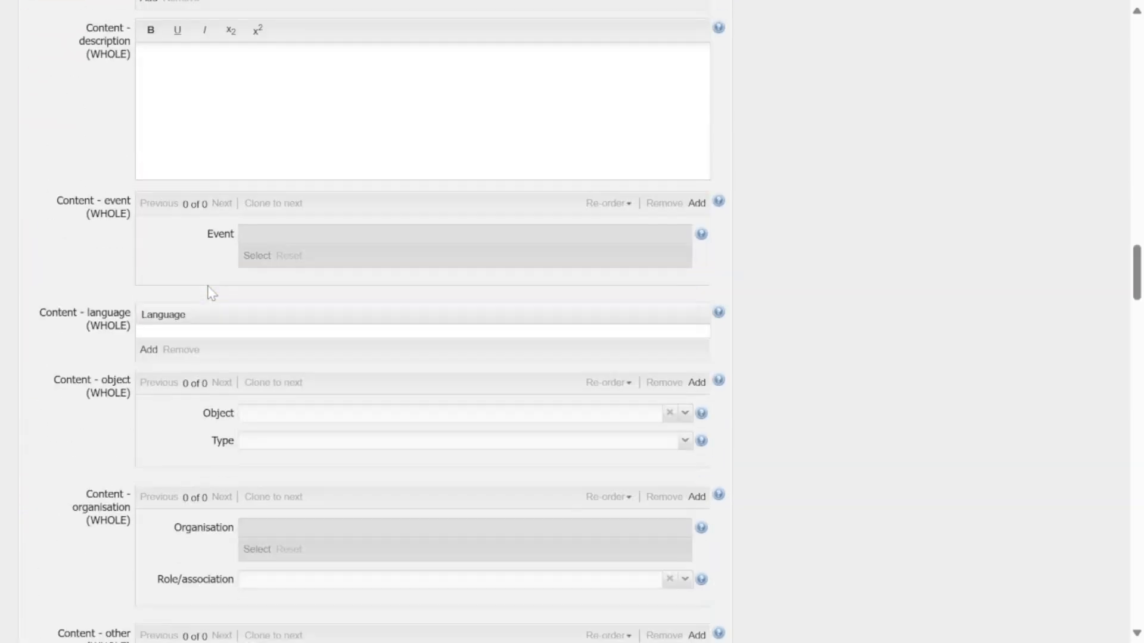
scroll(212, 295, "down", 17)
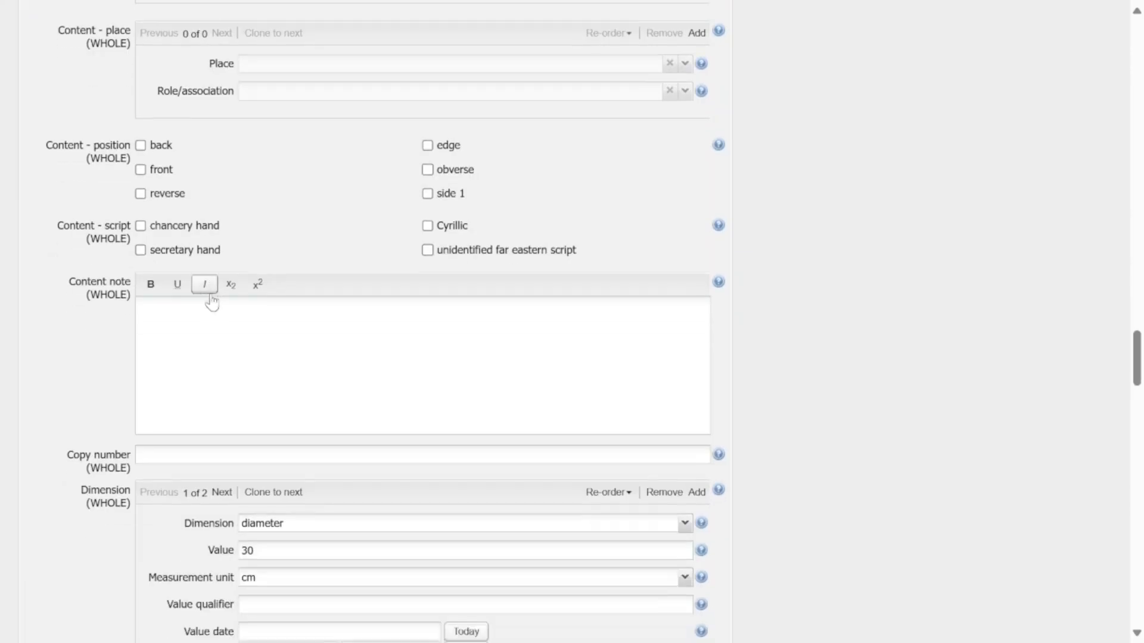
scroll(211, 302, "down", 6)
scroll(212, 301, "up", 10)
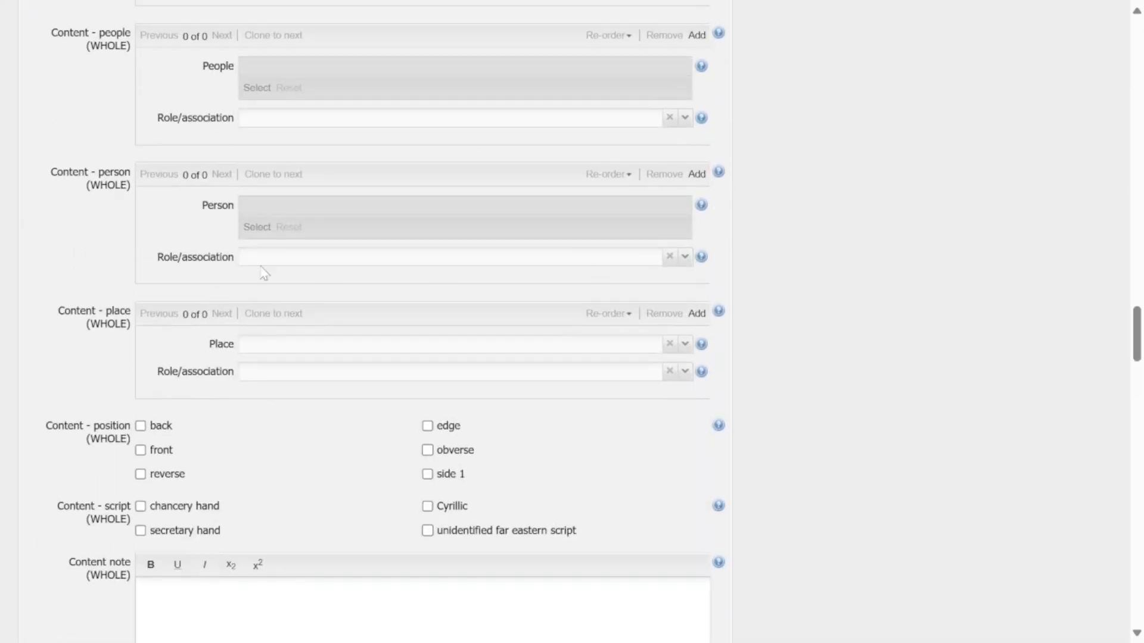
left_click(696, 174)
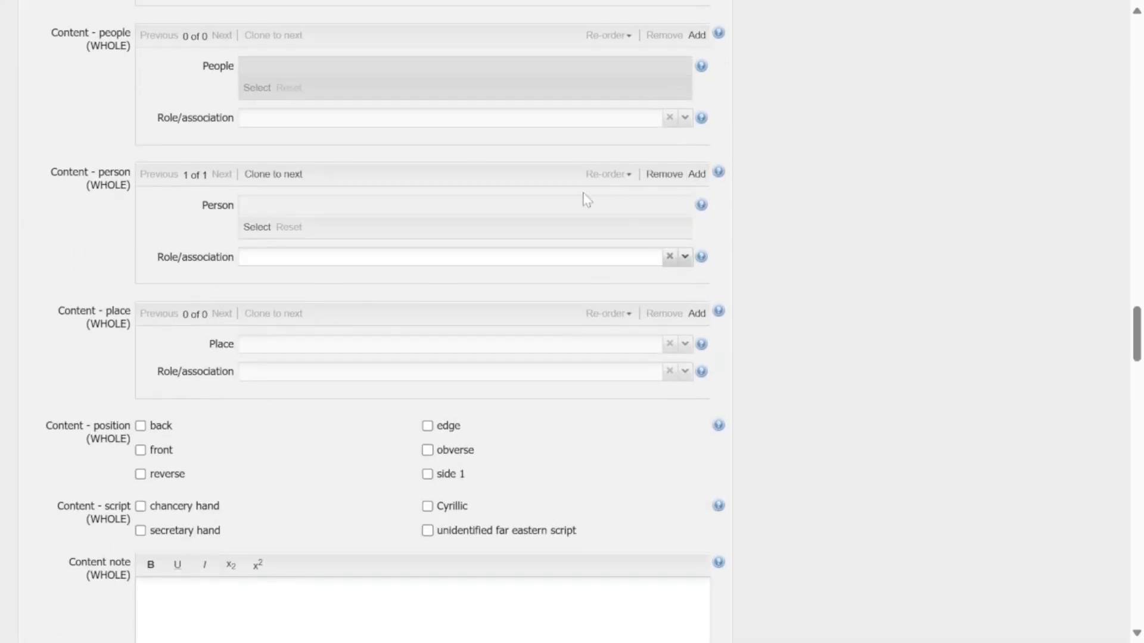
Search the person authorities by surname and select the person with the quoted alternative forename for the Content - person entry
left_click(255, 228)
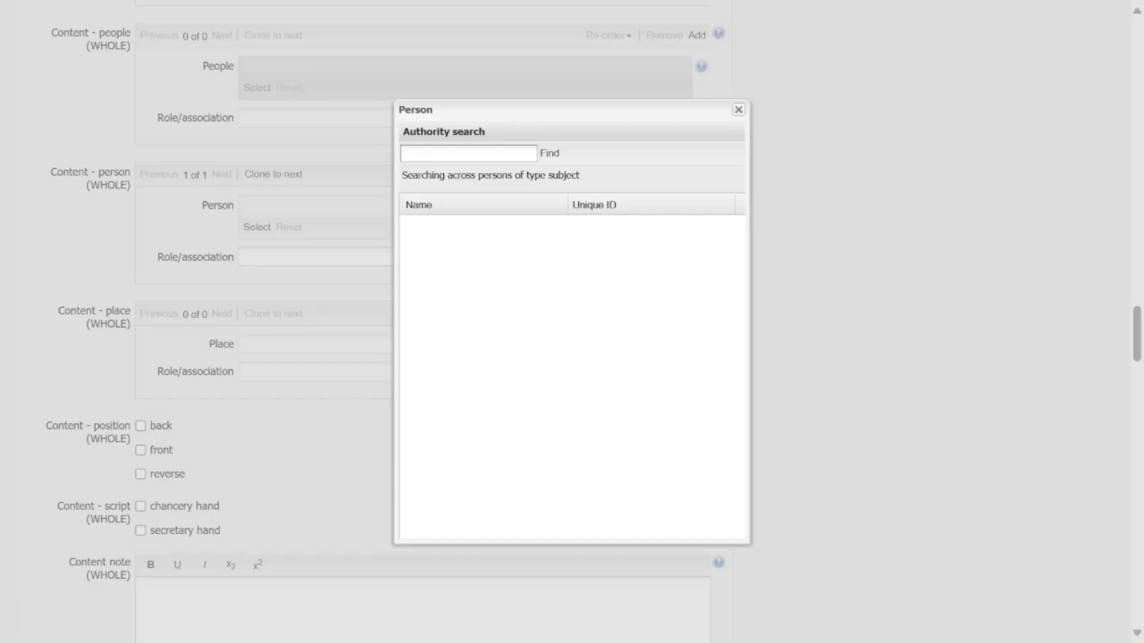
type("smith")
left_click(549, 154)
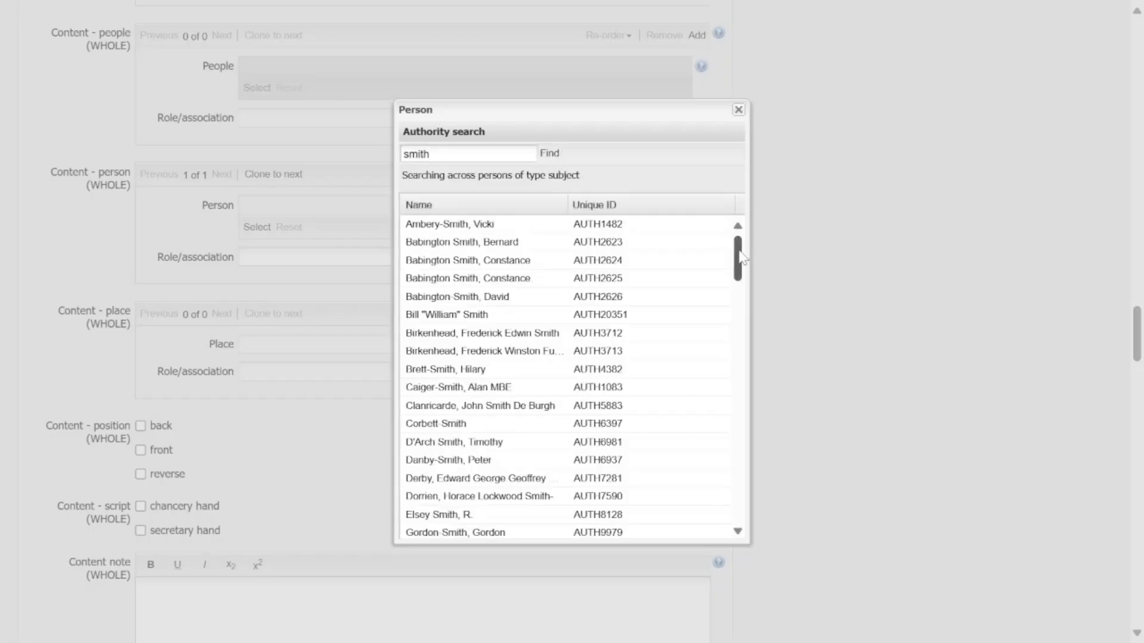
left_click_drag(738, 257, 722, 524)
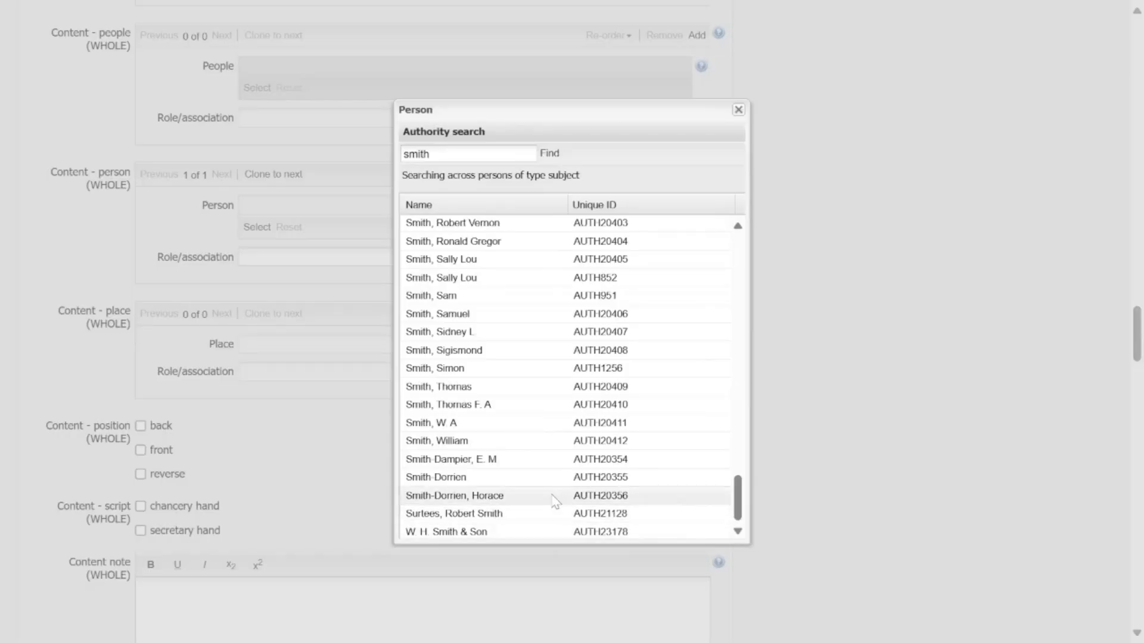
scroll(554, 503, "up", 15)
scroll(549, 484, "up", 12)
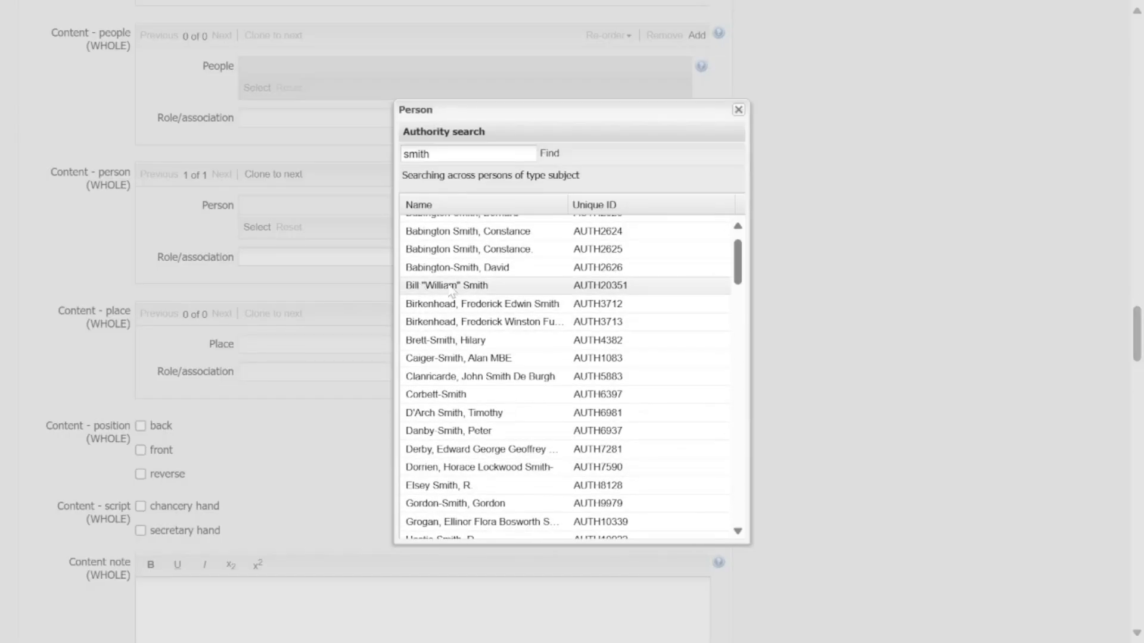
double_click(454, 289)
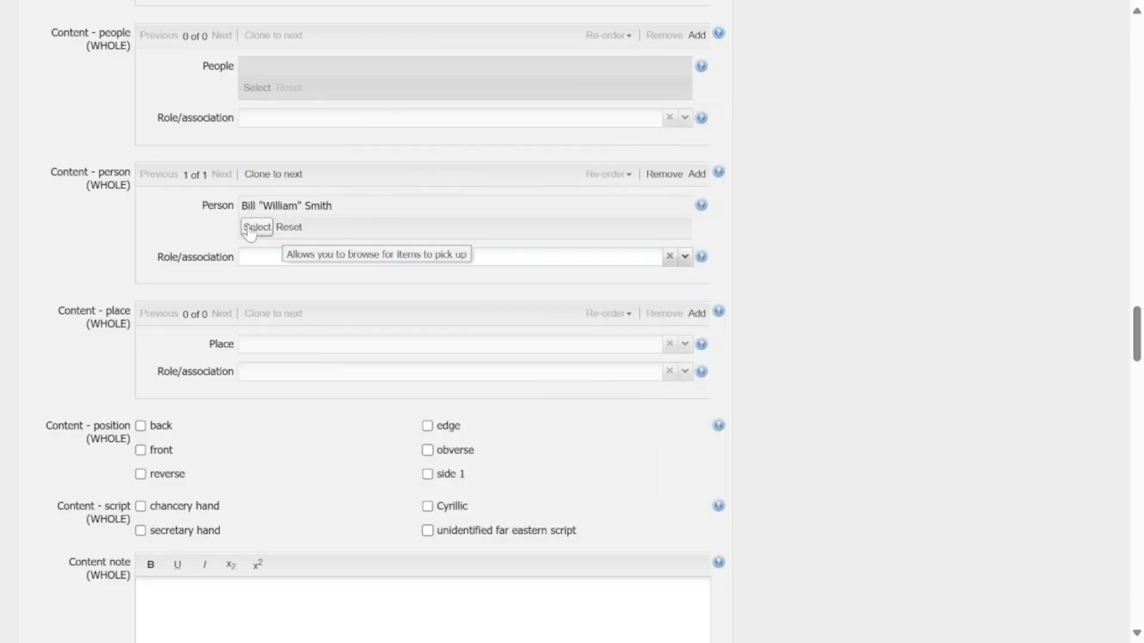
Collapse the Description section of the object record
scroll(205, 260, "up", 10)
scroll(196, 265, "up", 15)
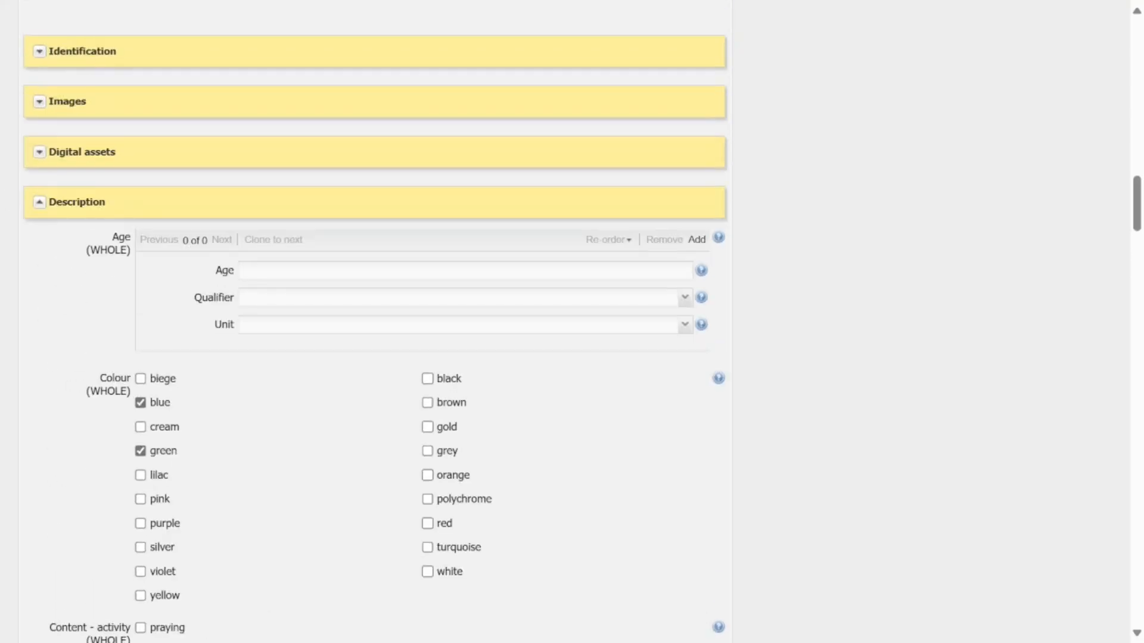
left_click(40, 204)
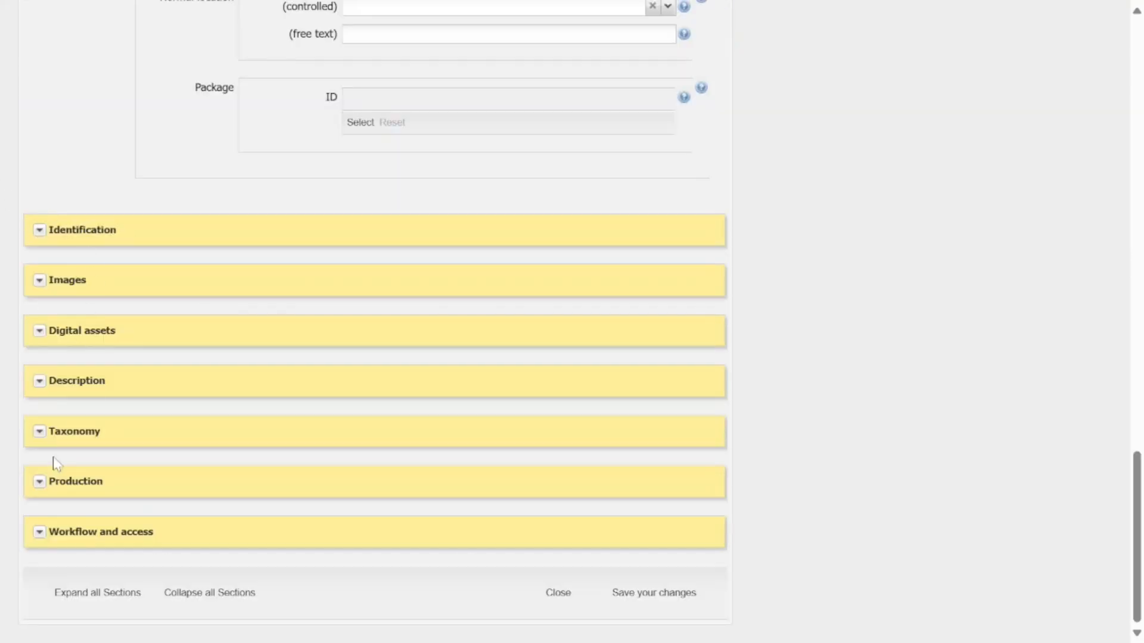
Expand the Production section of the object record and add a new Object production person entry
left_click(38, 482)
scroll(253, 216, "down", 9)
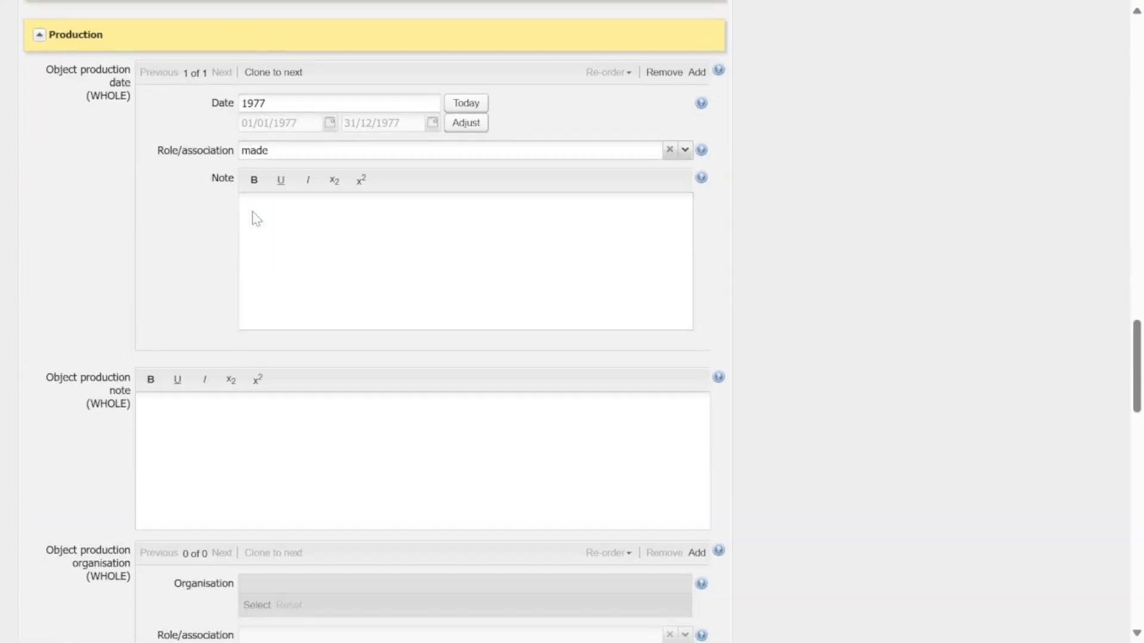
scroll(187, 230, "down", 12)
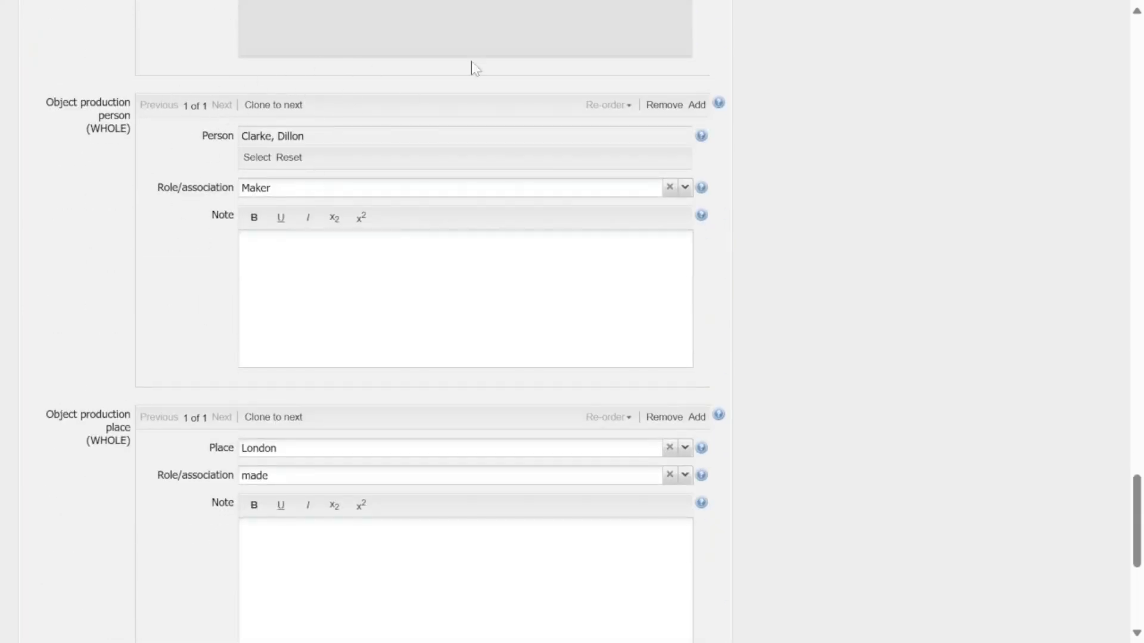
left_click(697, 105)
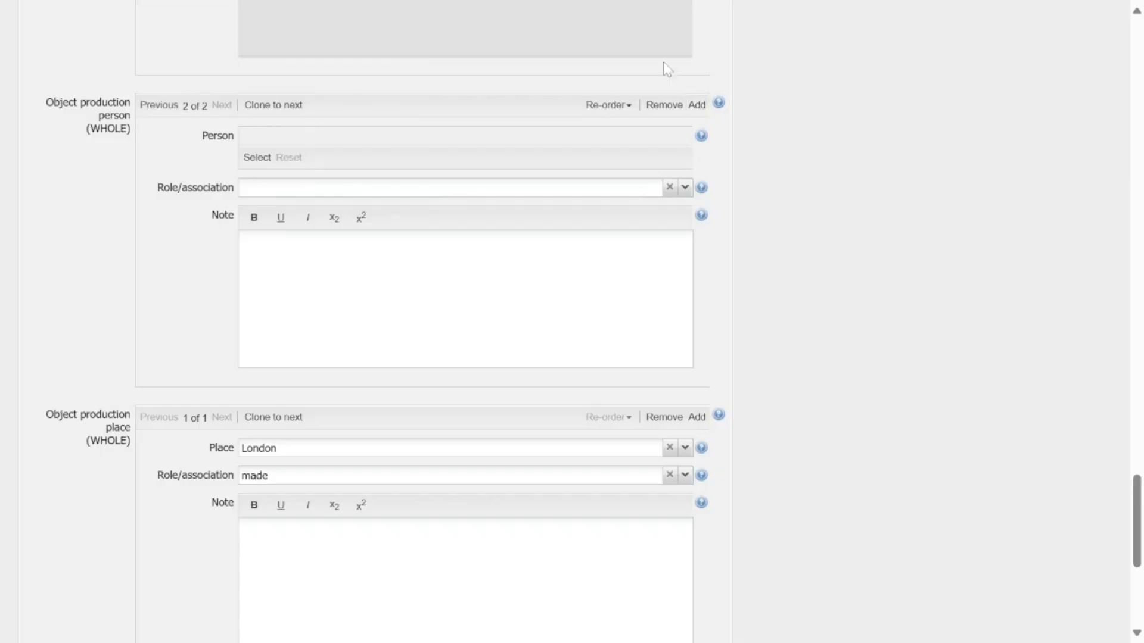
Search the artist-type person authorities by surname and select the person with unique ID AUTH1351 for the new Object production person entry
left_click(257, 158)
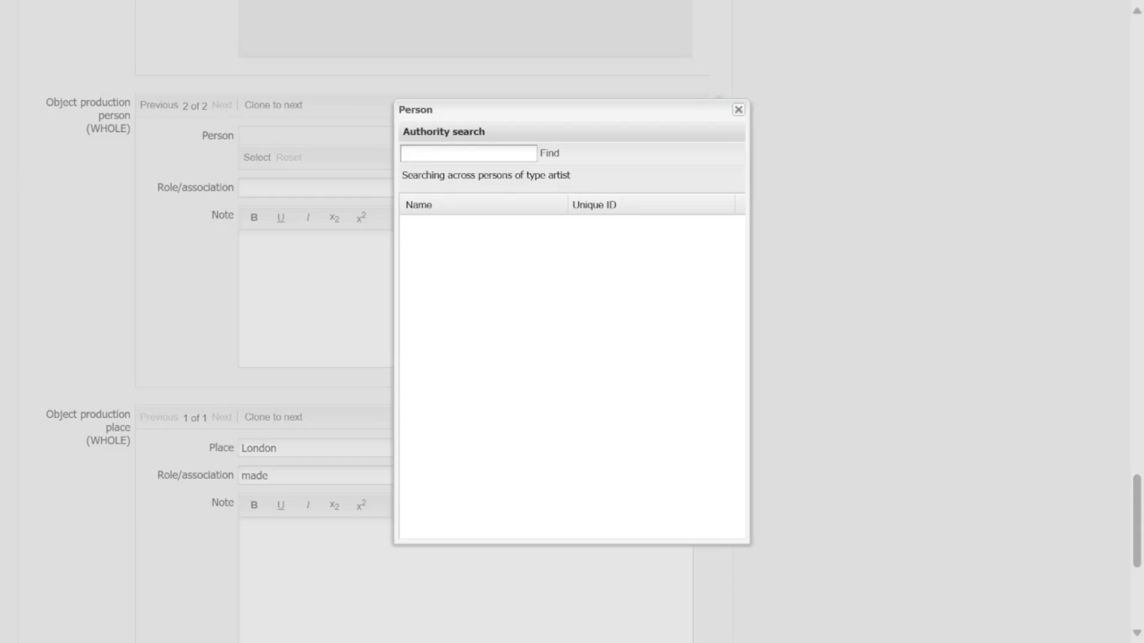
type("jones")
key("Return")
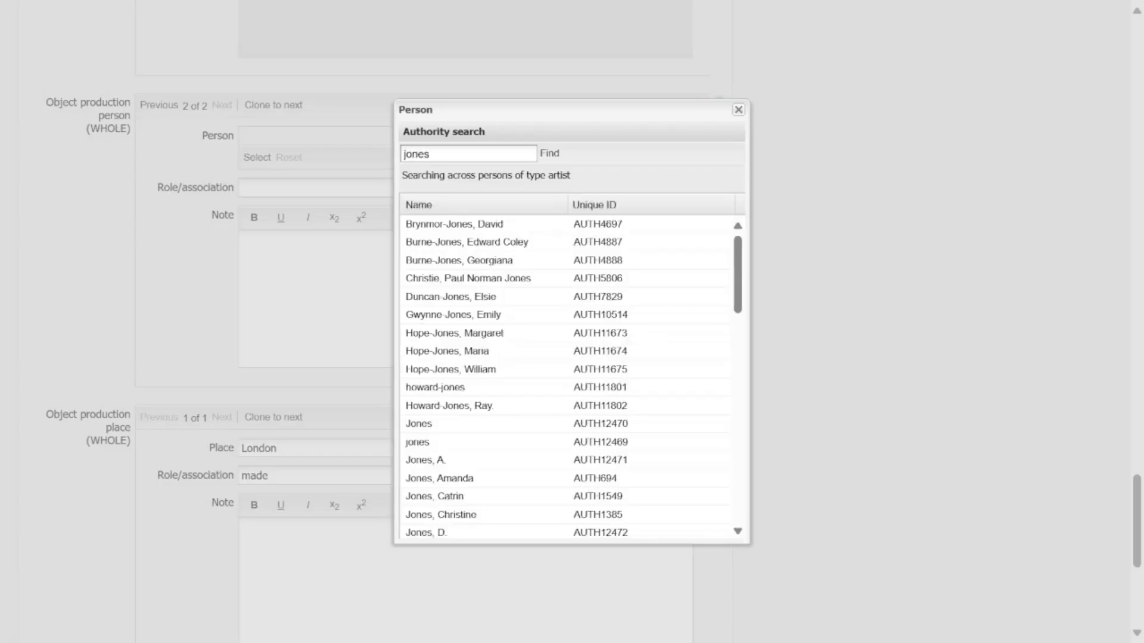
scroll(484, 311, "down", 10)
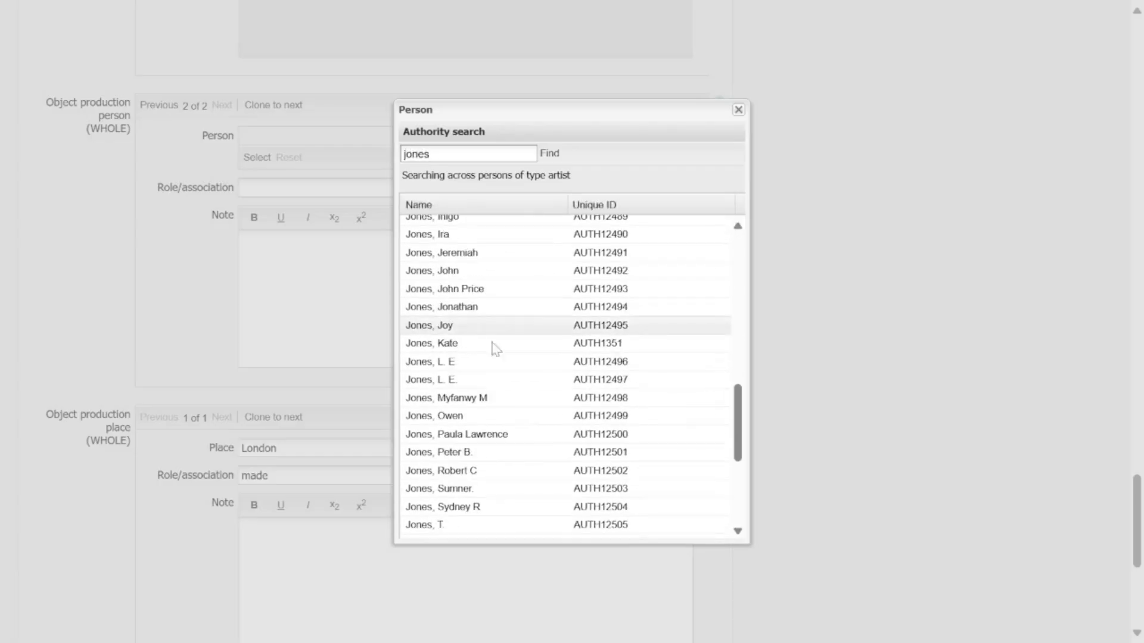
scroll(462, 372, "down", 4)
scroll(462, 373, "up", 7)
scroll(463, 363, "down", 9)
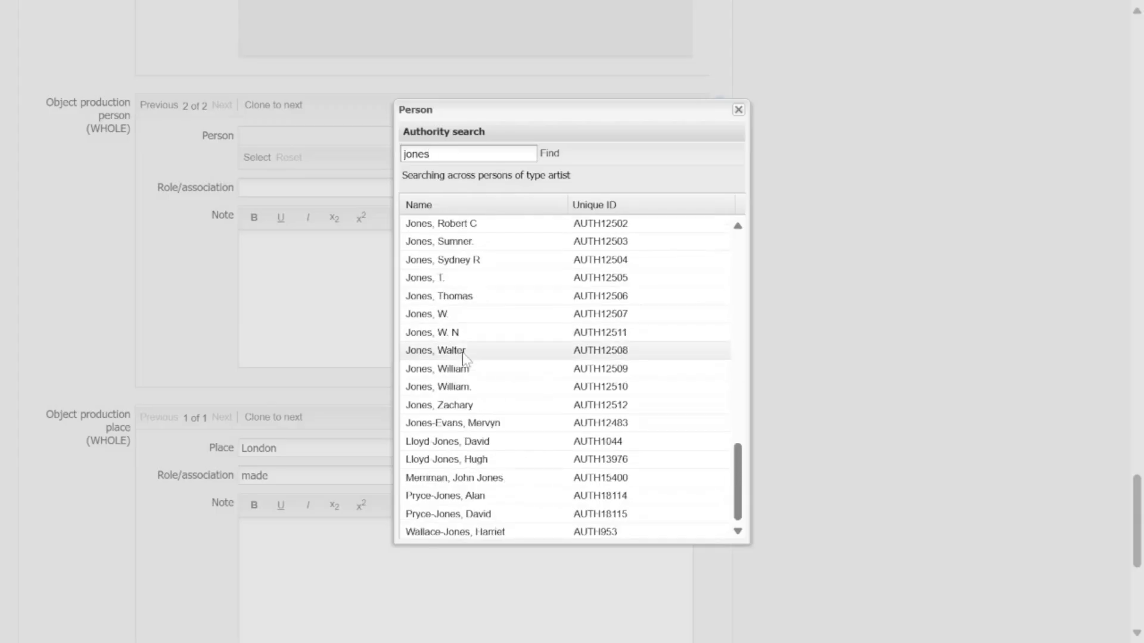
scroll(465, 360, "up", 13)
scroll(464, 360, "down", 15)
scroll(465, 387, "up", 5)
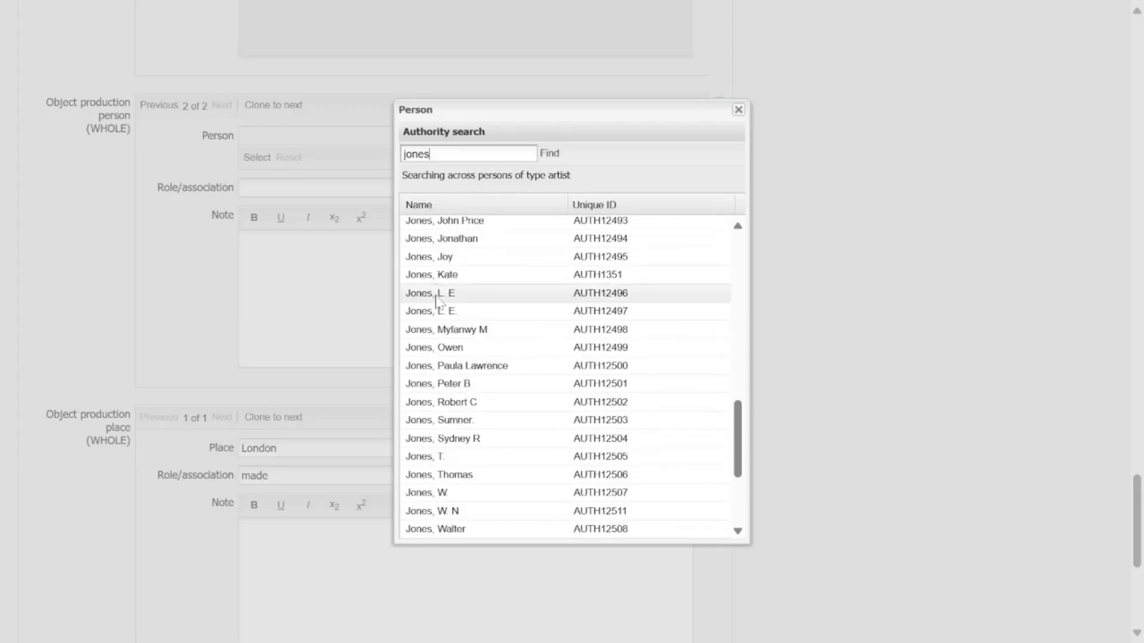
left_click(467, 274)
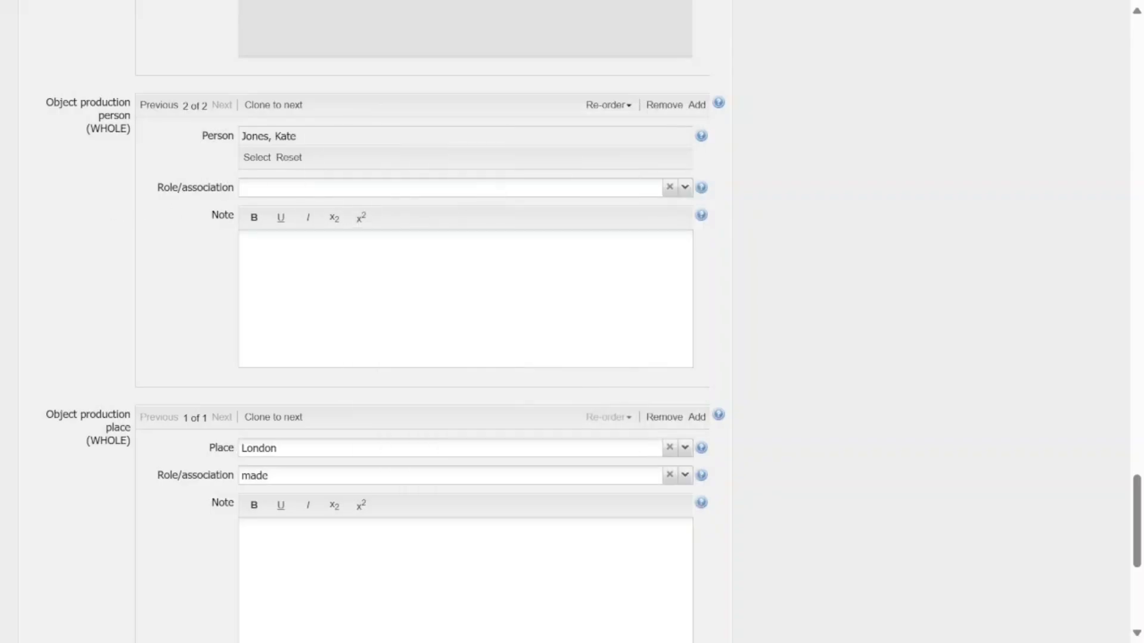
Collapse the Production section of the object record
scroll(648, 380, "down", 6)
scroll(483, 352, "up", 10)
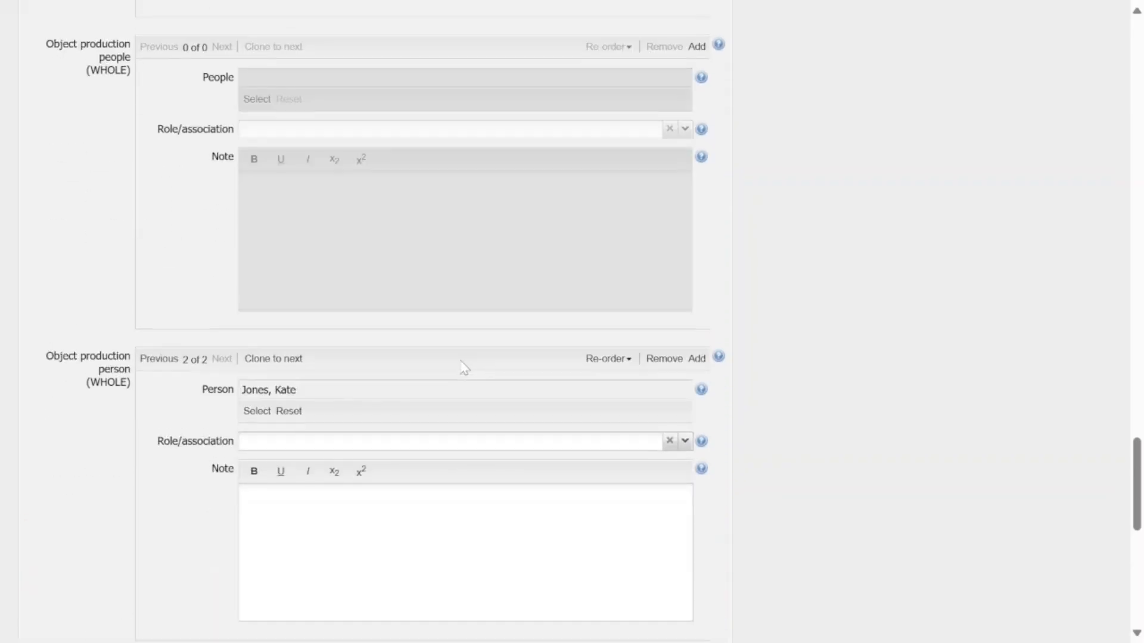
scroll(464, 367, "up", 15)
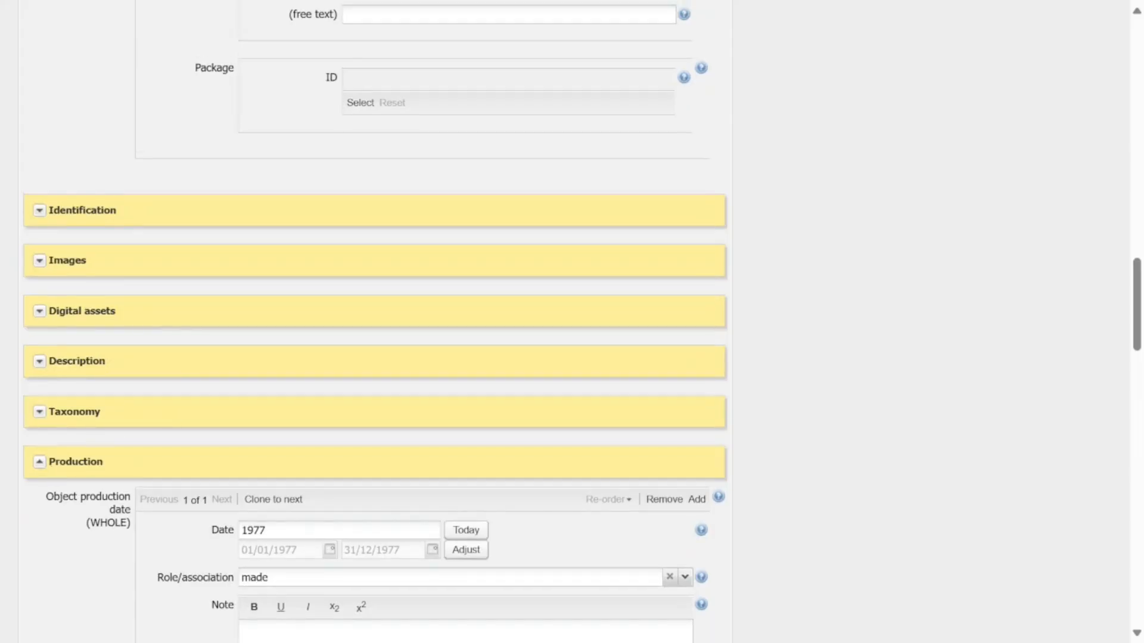
left_click(40, 463)
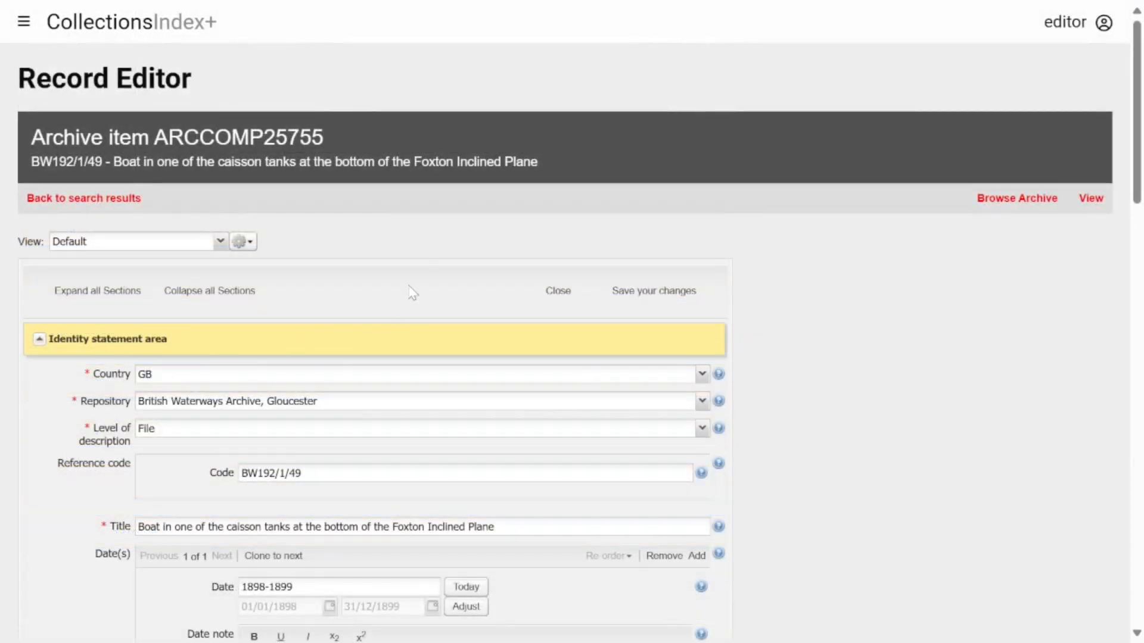
In the Access points of archive item BW192/1/49, search the authority by surname and add record ISAAR3886 as a Personal name
scroll(390, 274, "down", 2)
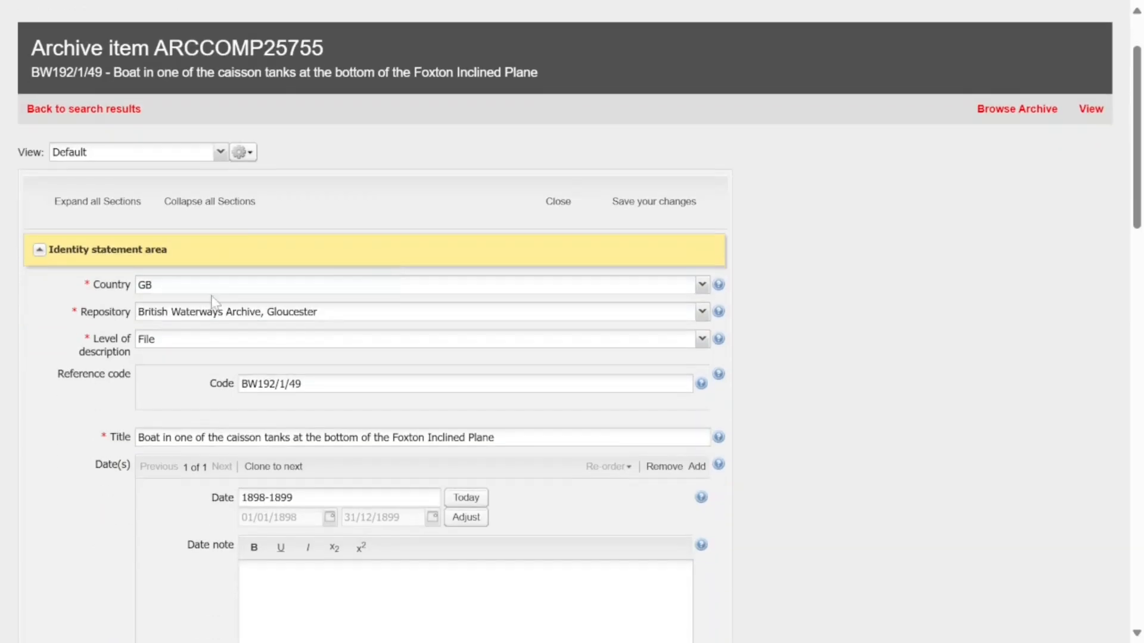
scroll(804, 212, "down", 15)
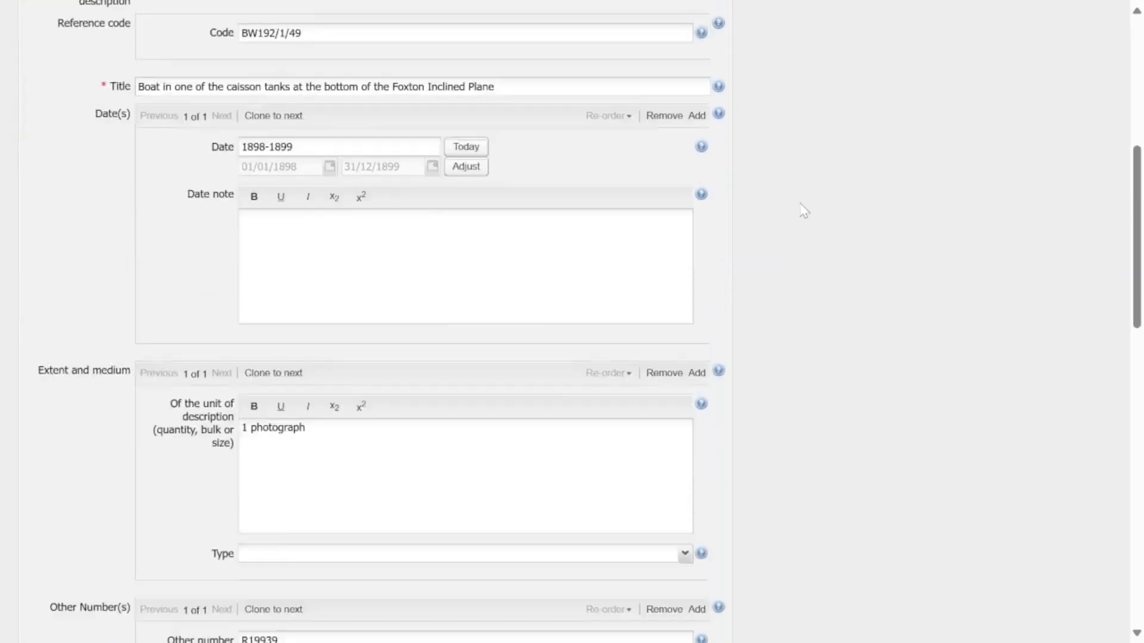
scroll(243, 345, "down", 5)
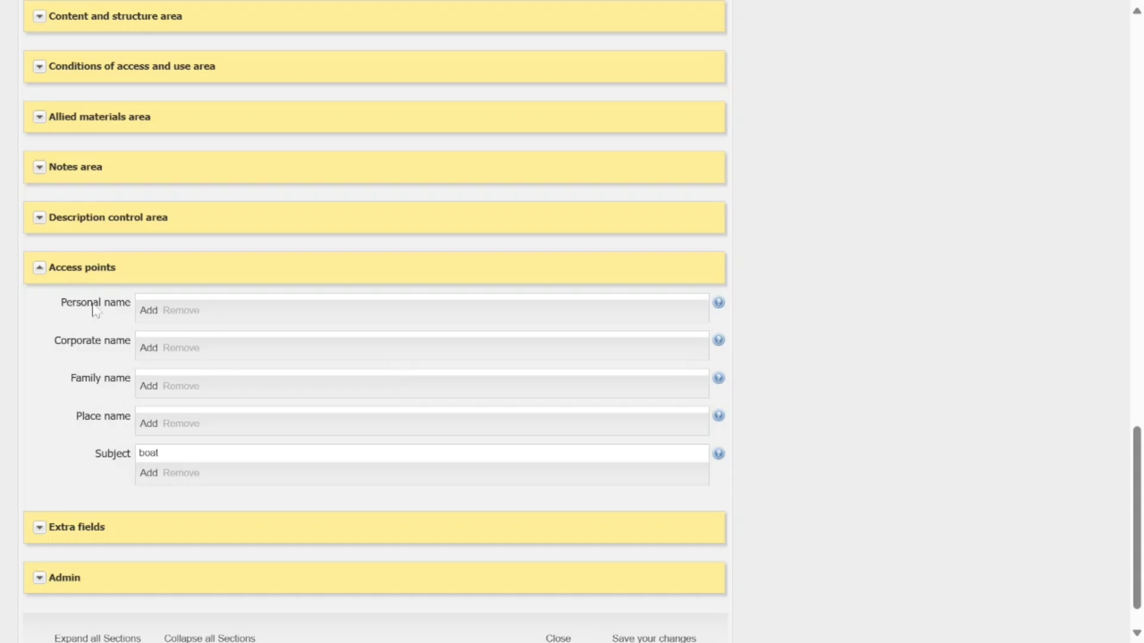
left_click(149, 310)
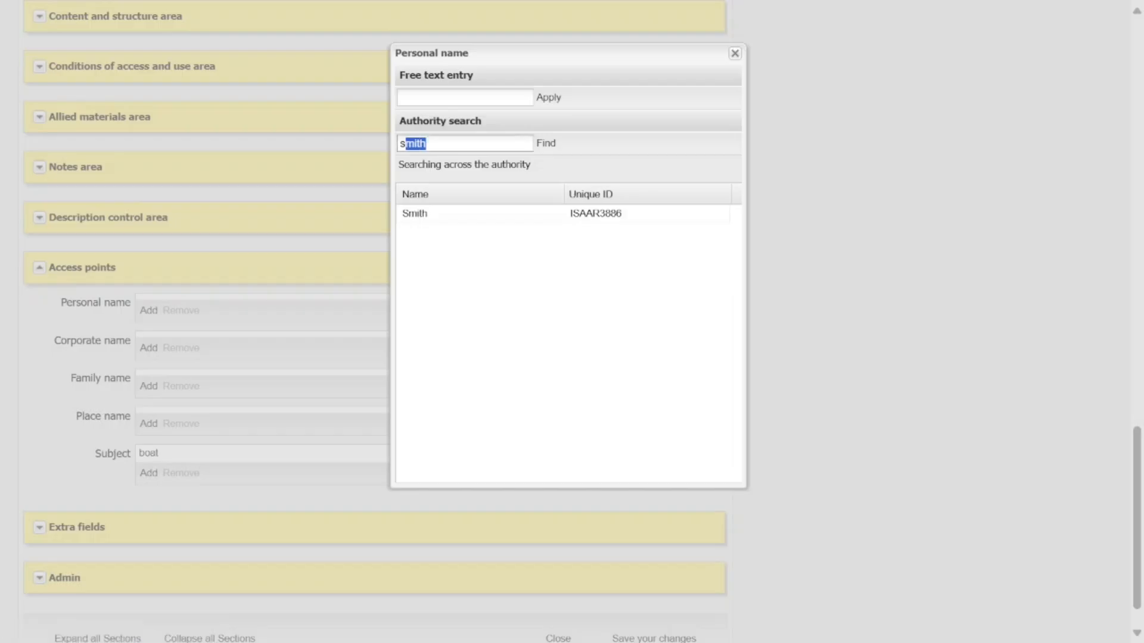
left_click(435, 215)
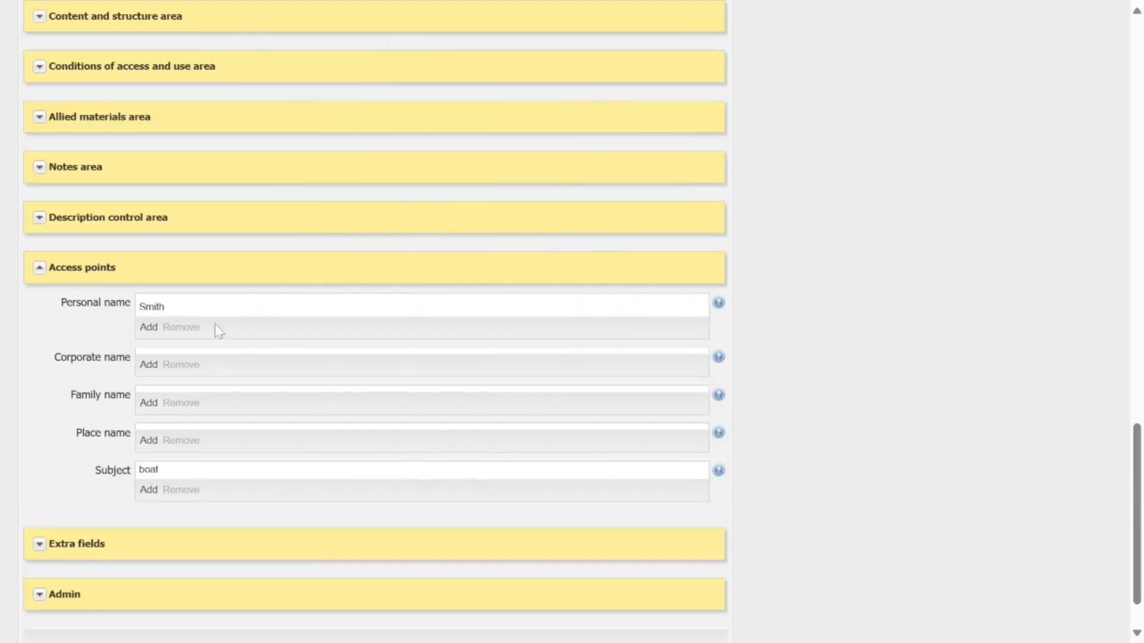
Add a second Personal name access point to the archive item by entering a surname as free text
left_click(149, 327)
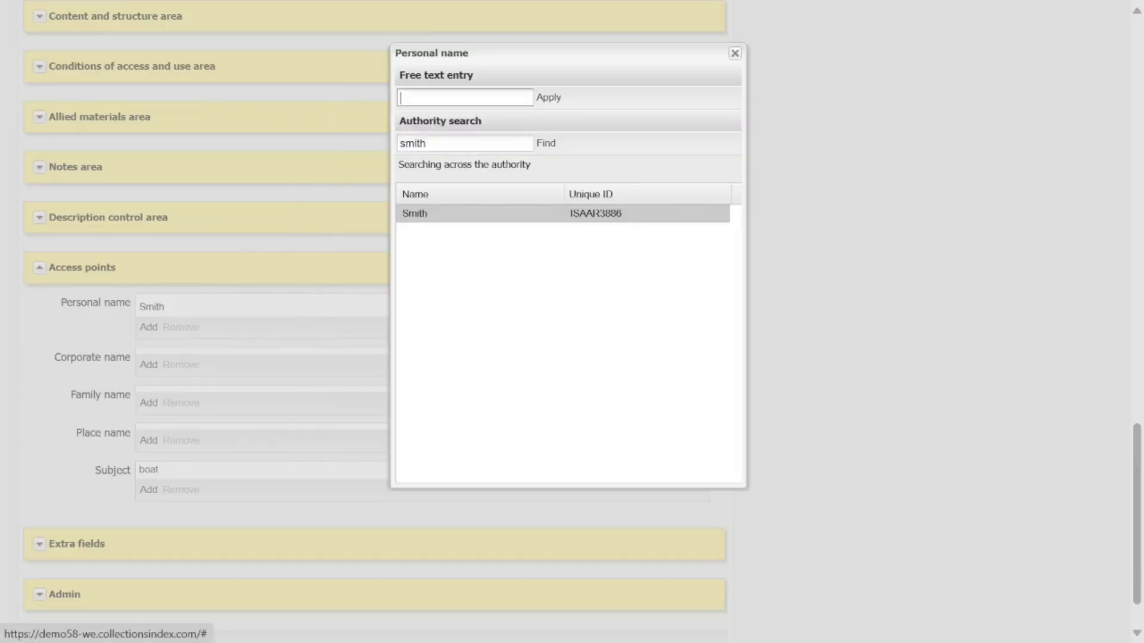
type("Perry")
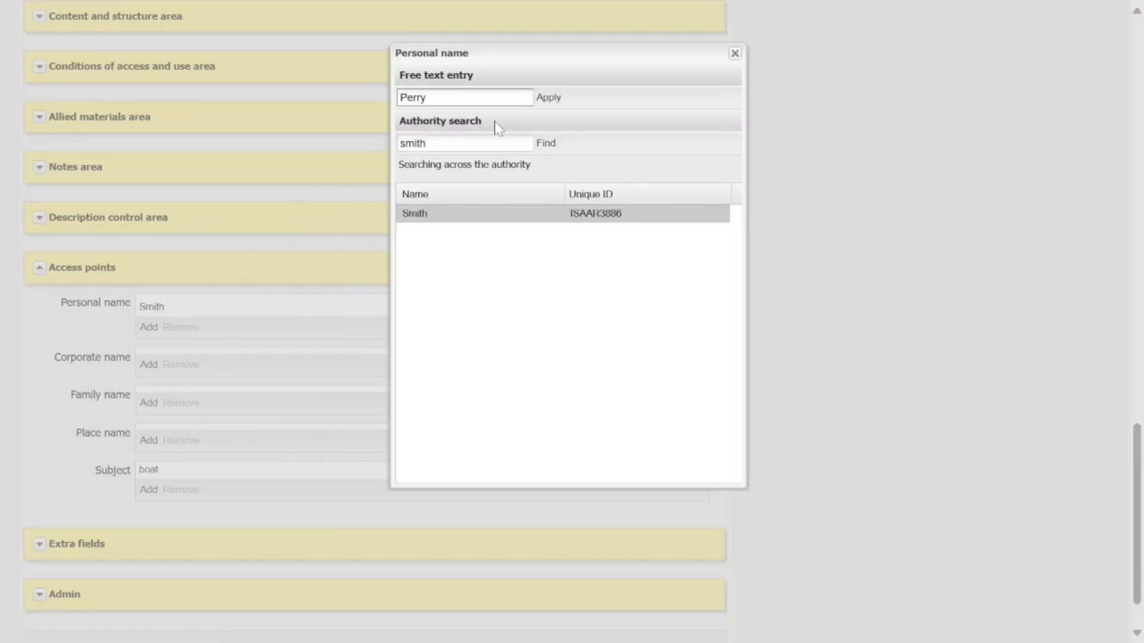
left_click(548, 97)
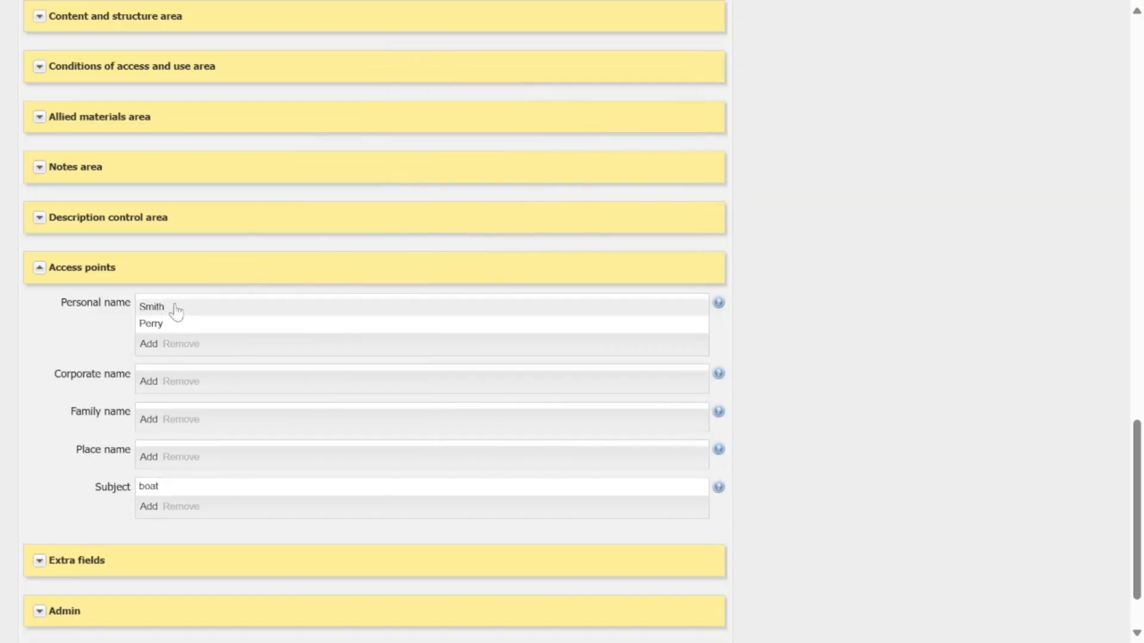